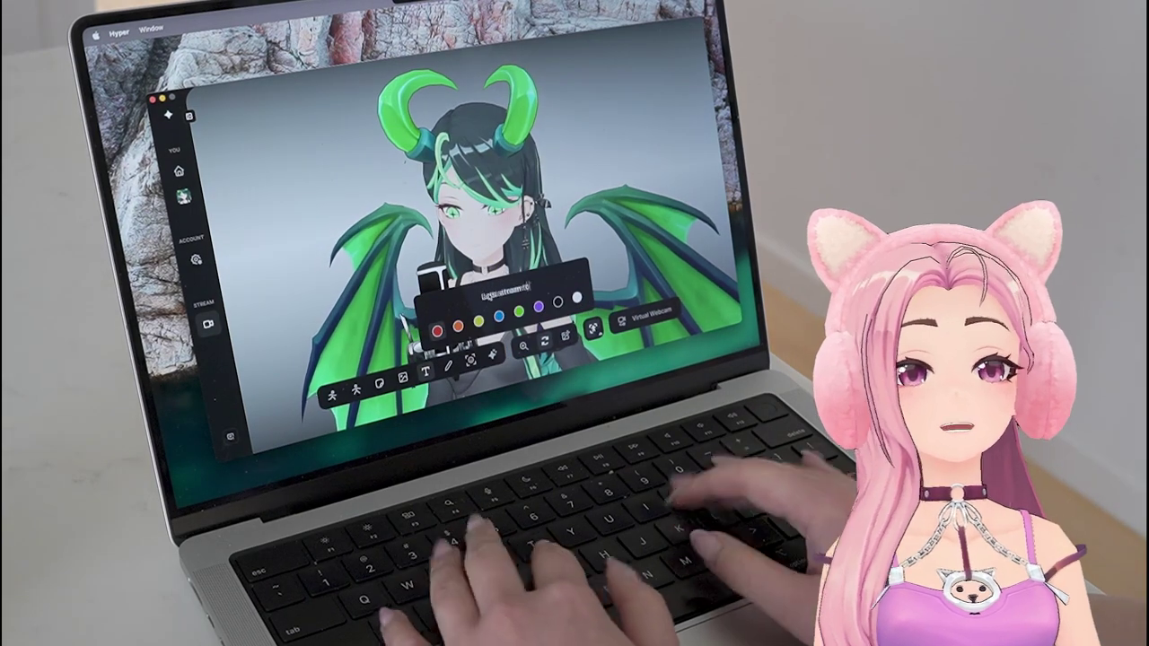
Type 'Follow for updates' as a text overlay on the canvas above the demon avatar.
type("Follow for ")
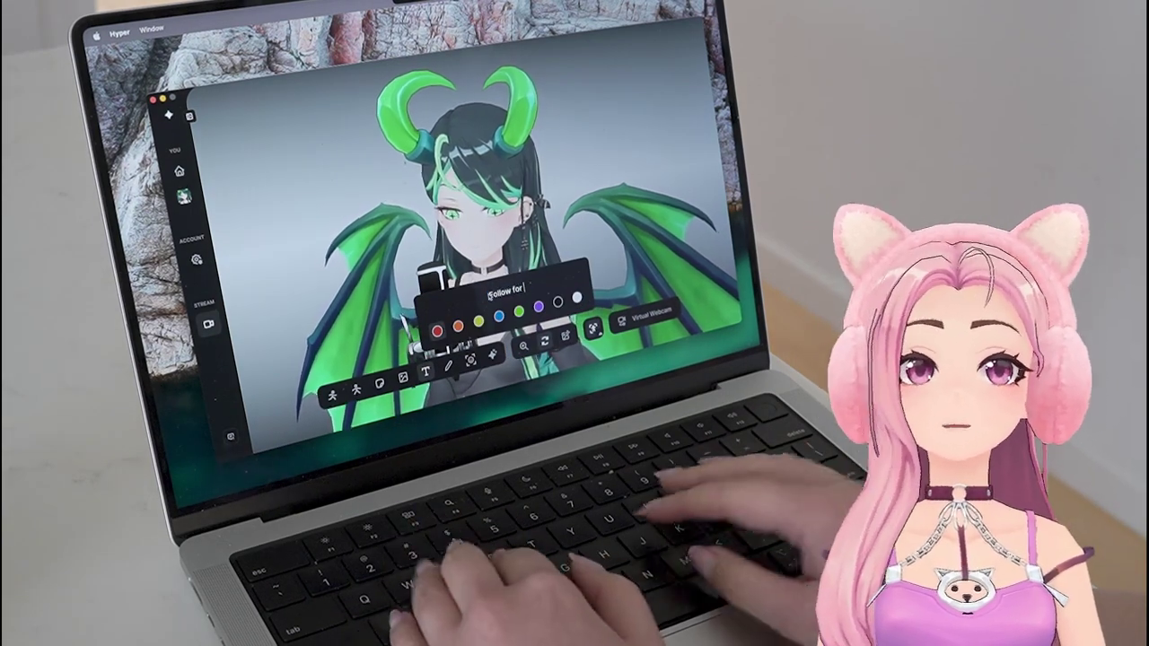
type("updates")
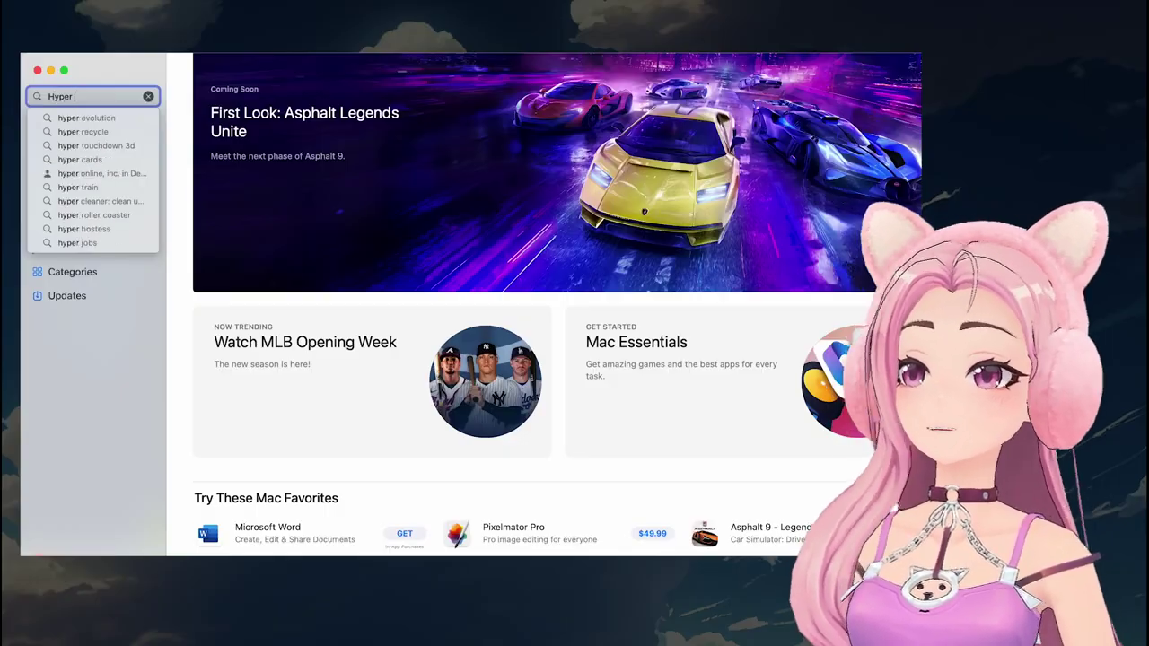
Search the App Store for 'Hyper Online' and scroll through the Hyper app's screenshots.
type("Online")
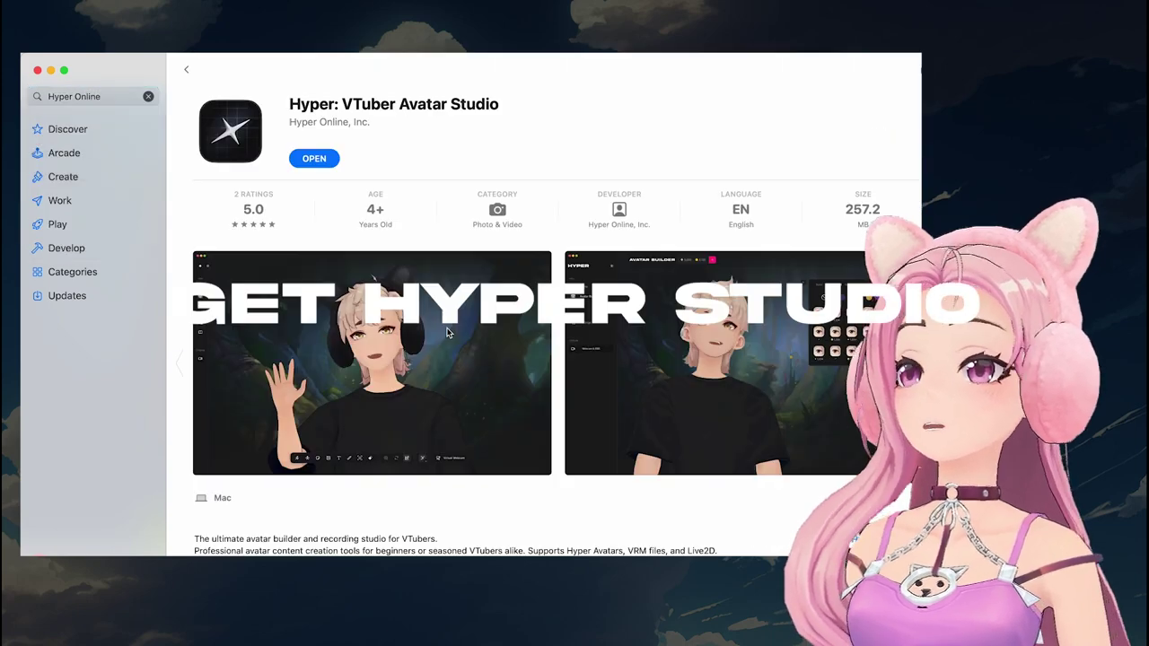
scroll(447, 332, "right", 5)
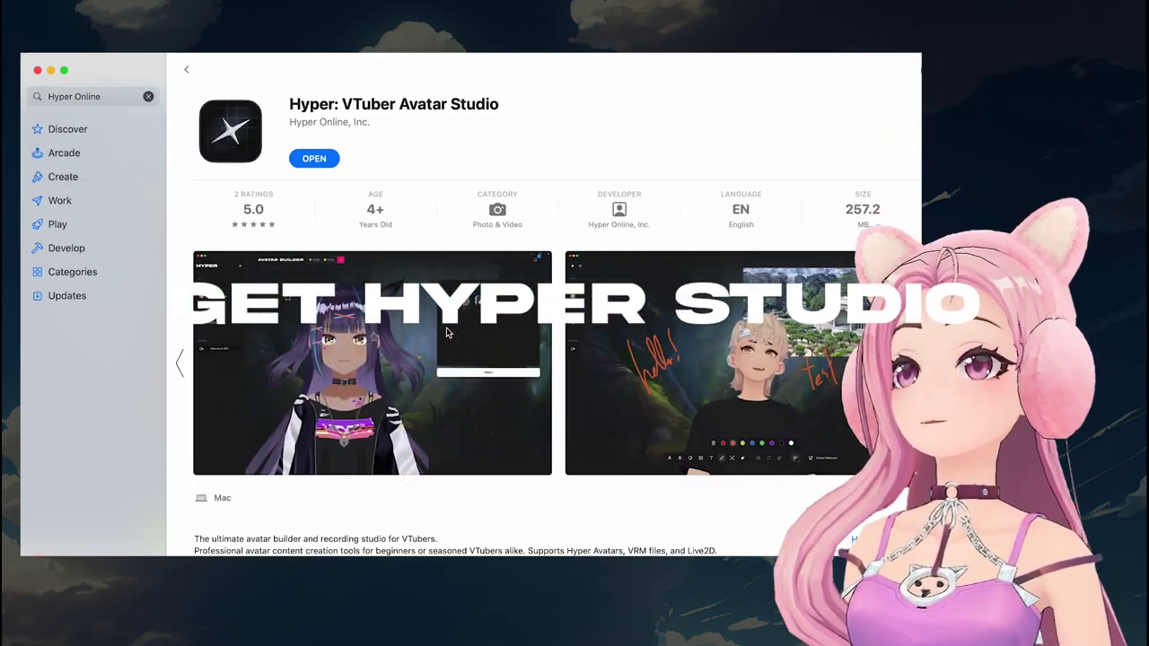
scroll(447, 332, "right", 5)
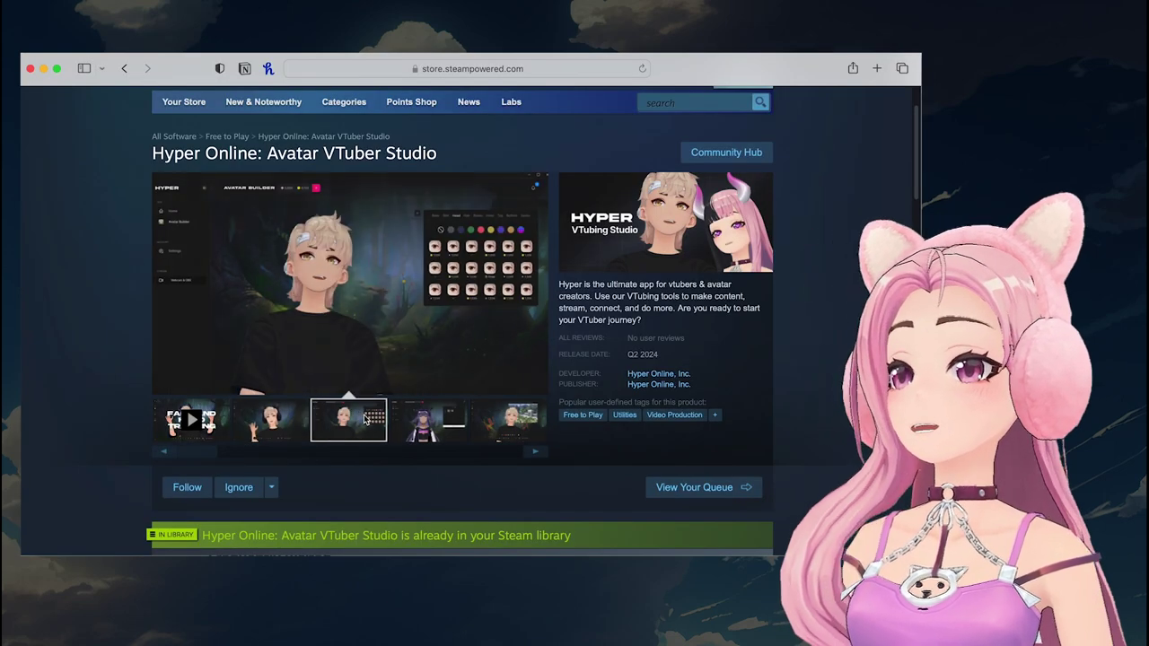
View the canvas-doodles screenshot, then load the Gameplay | Beta Trailer video.
left_click(490, 426)
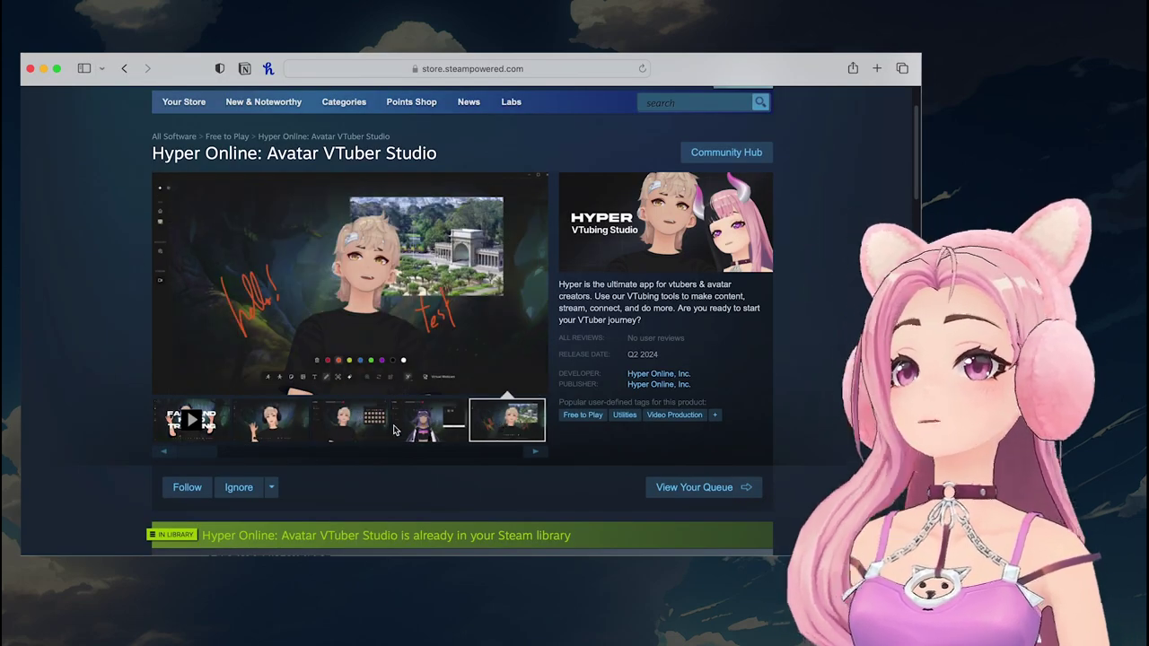
left_click(235, 427)
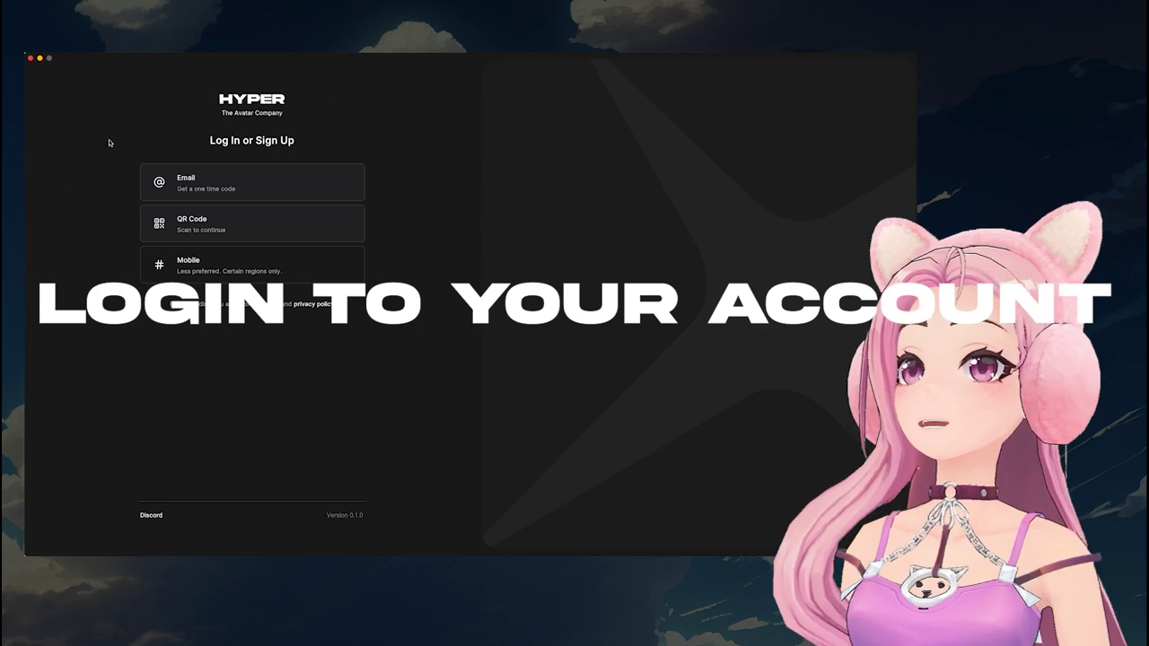
Log in with an e-mail one-time code and go to the Avatar Builder.
left_click(324, 198)
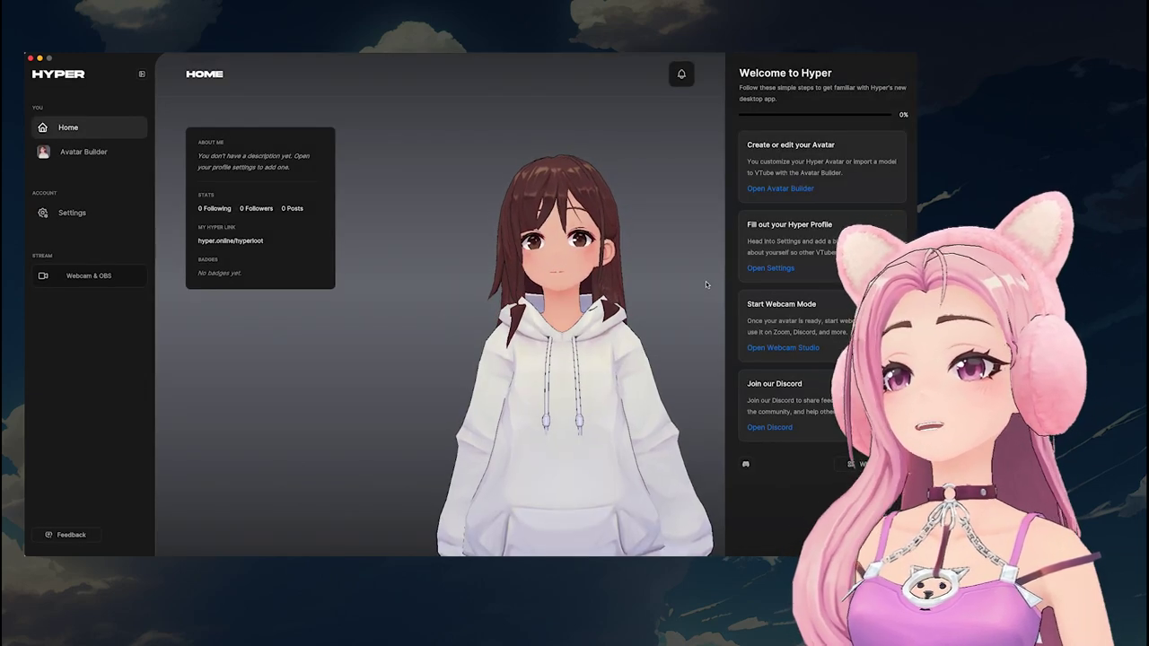
left_click(545, 320)
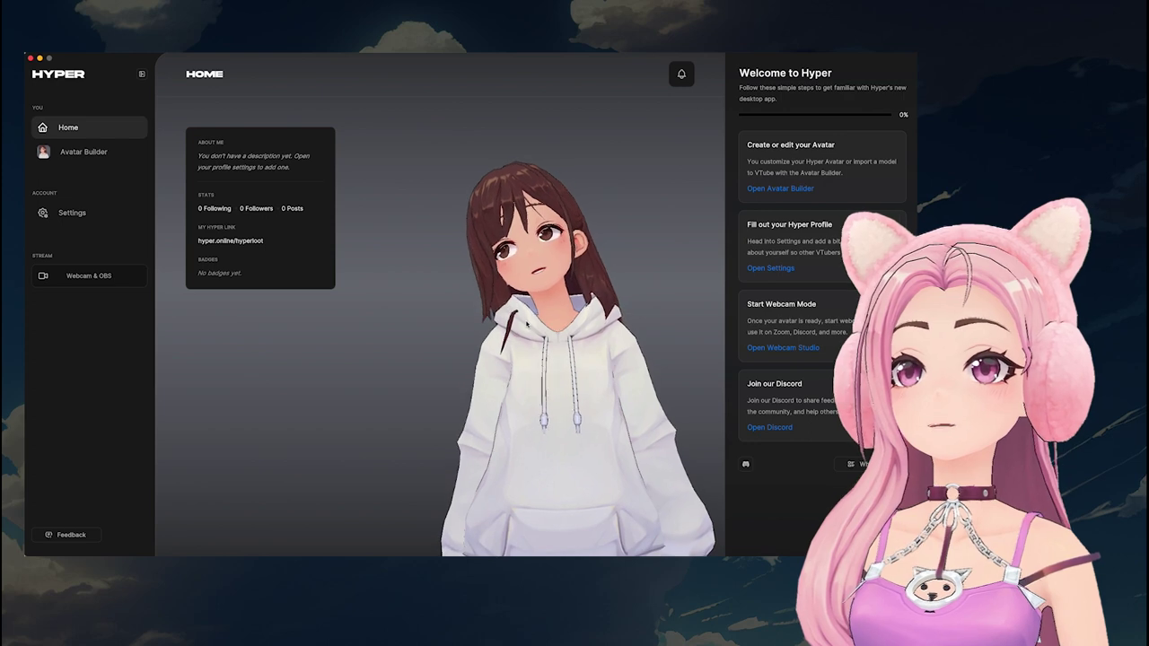
left_click(83, 152)
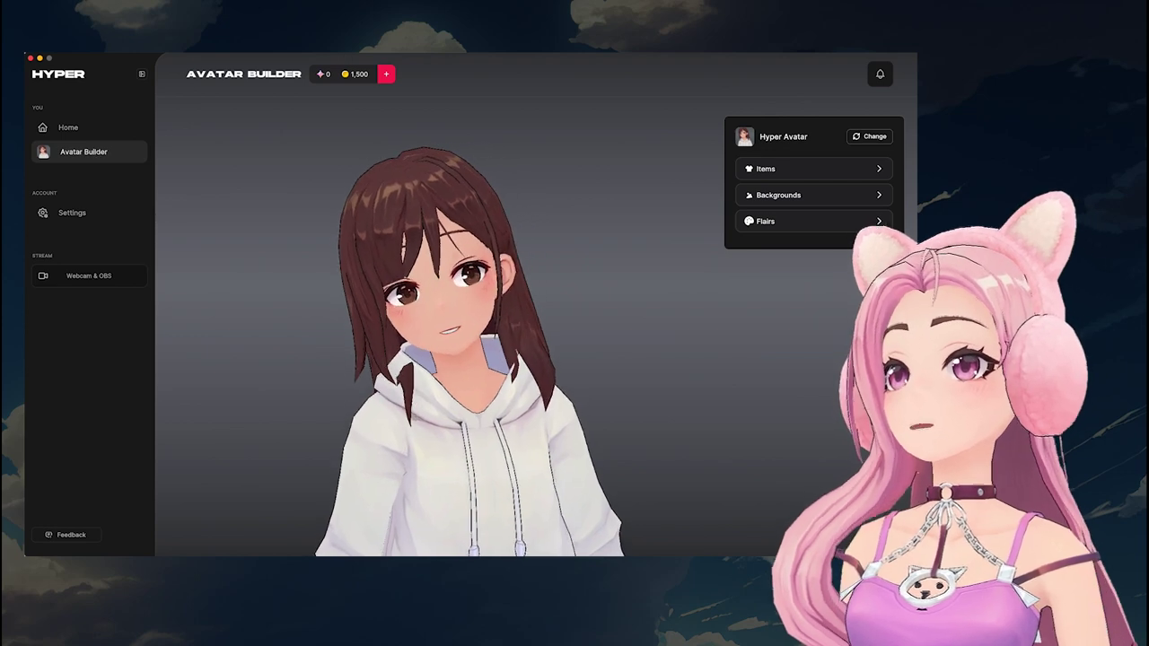
Start a brand-new avatar and try green hairstyles, including the black-and-green split.
left_click(869, 138)
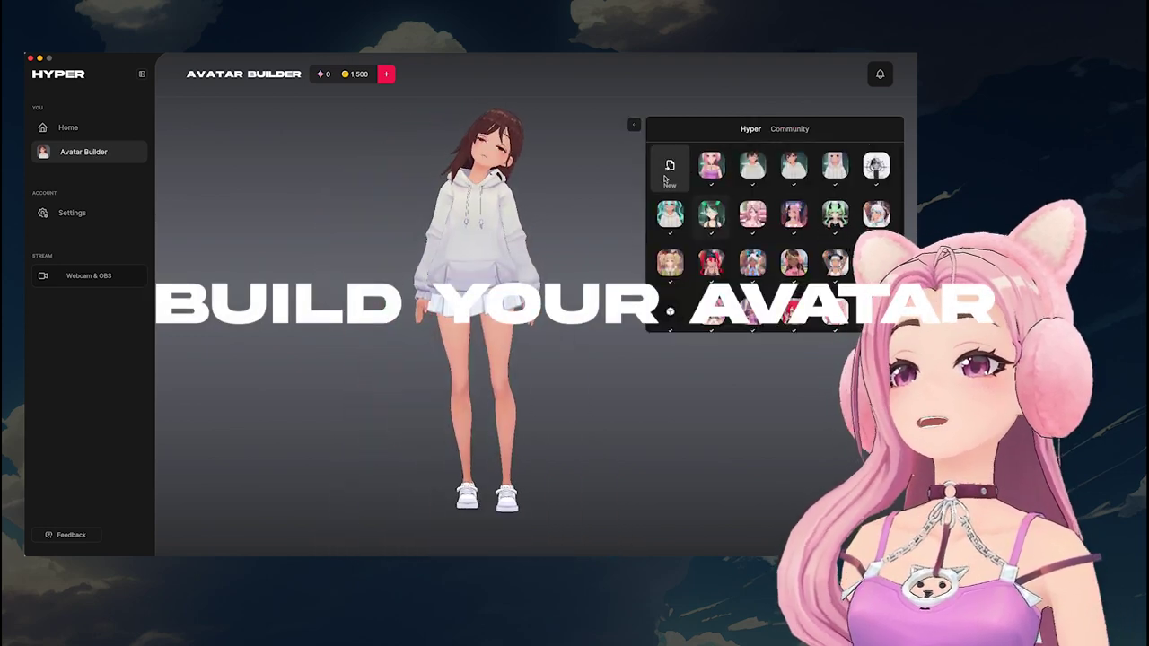
left_click(669, 171)
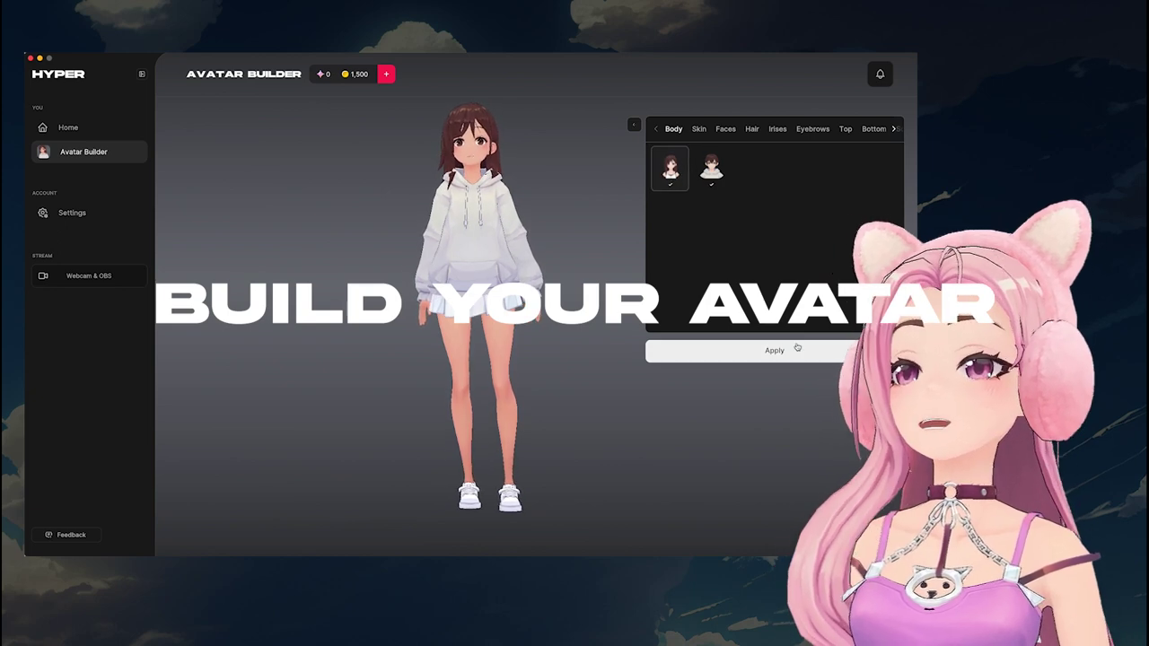
left_click(699, 129)
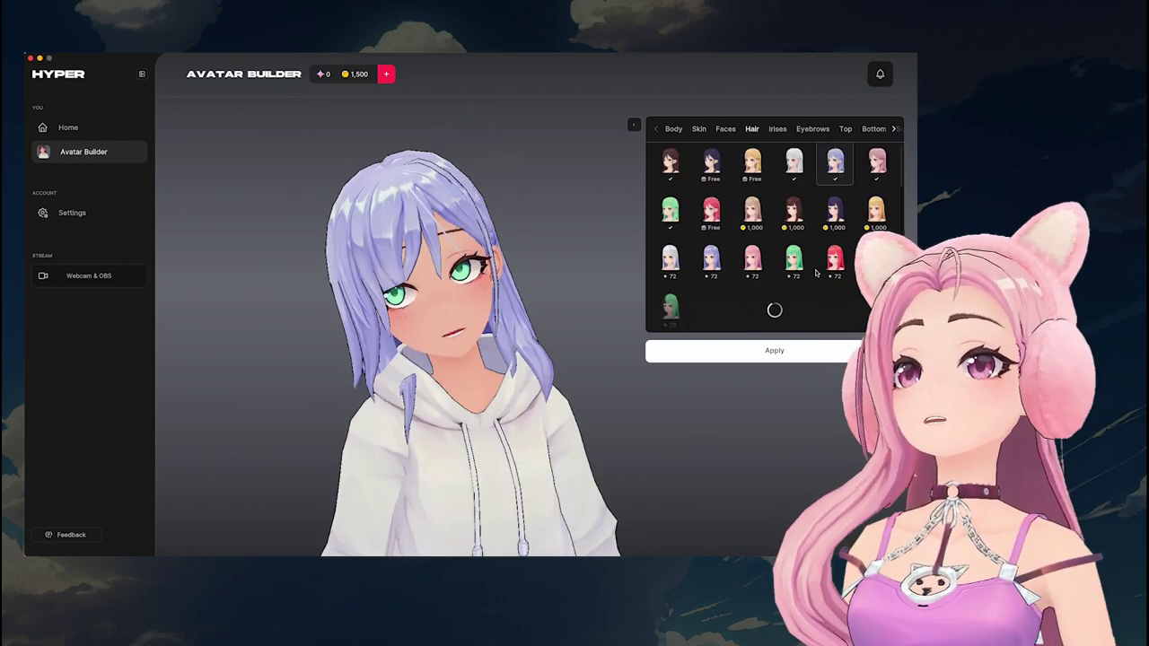
left_click(670, 308)
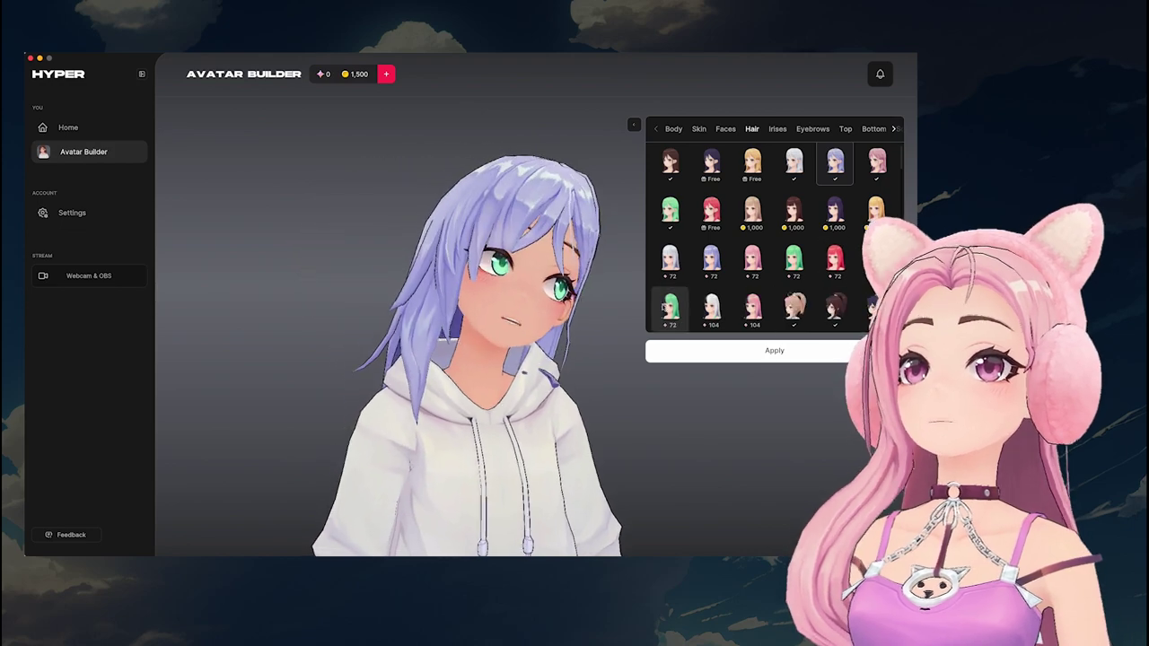
scroll(748, 286, "down", 3)
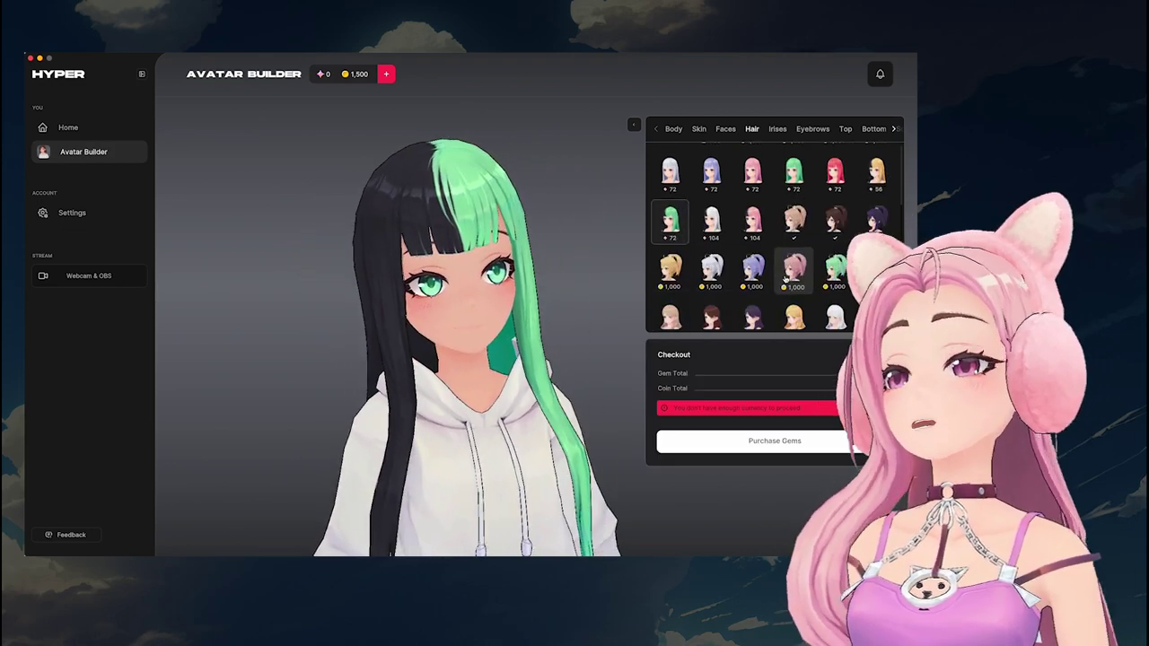
left_click(842, 208)
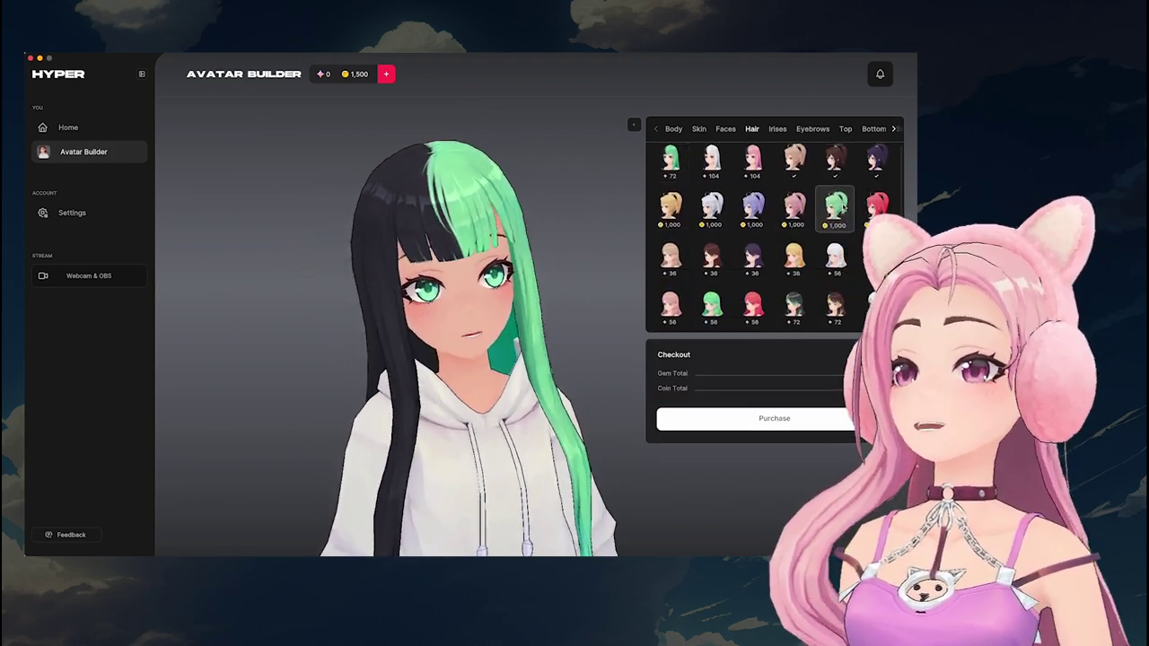
Try several tops, settling on the black heart cut-out crop top.
left_click(846, 128)
left_click(804, 223)
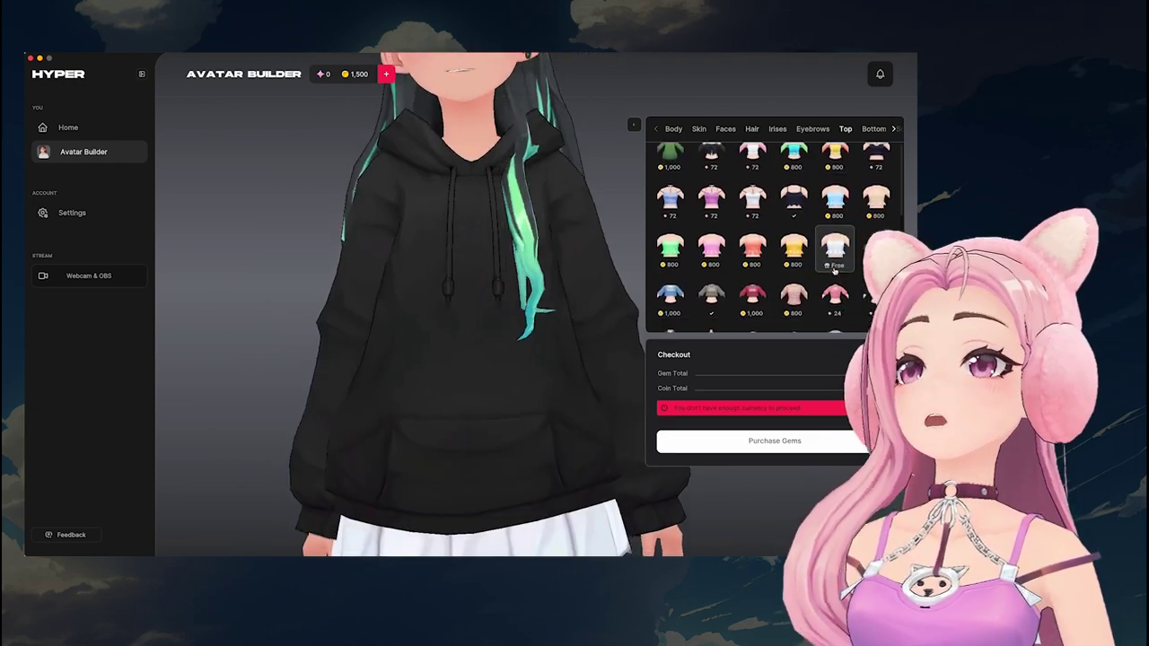
left_click(835, 258)
scroll(772, 234, "down", 1)
left_click(876, 202)
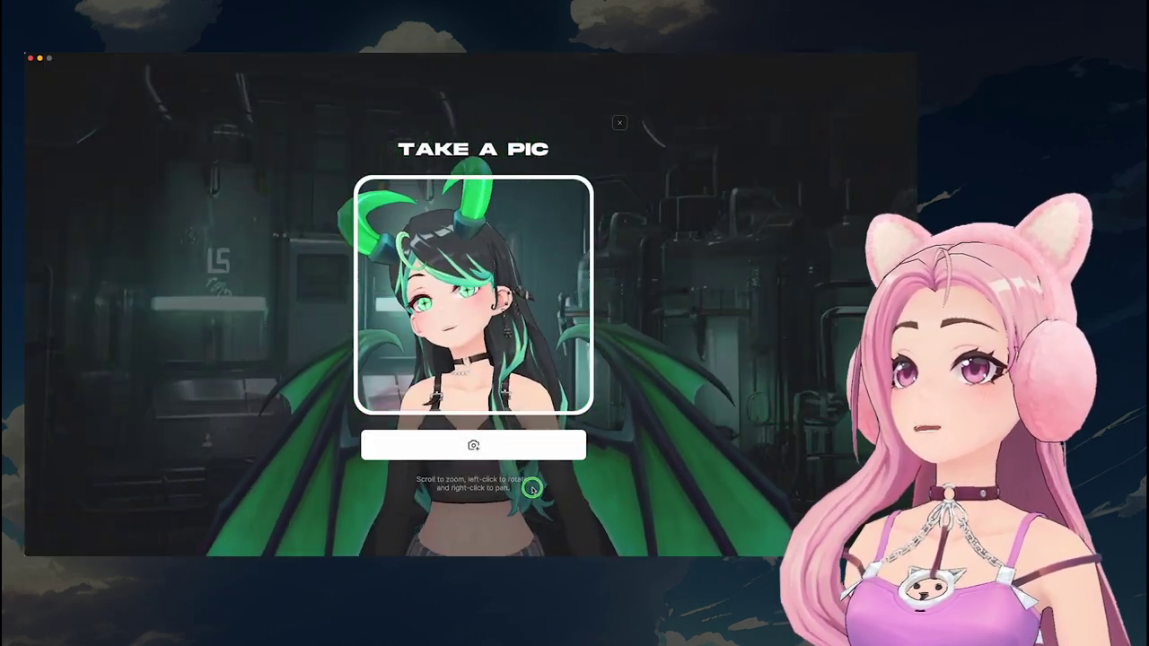
Capture a three-quarter portrait, save it as the profile photo, and open the avatar list.
left_click_drag(474, 385, 507, 294)
scroll(464, 362, "up", 3)
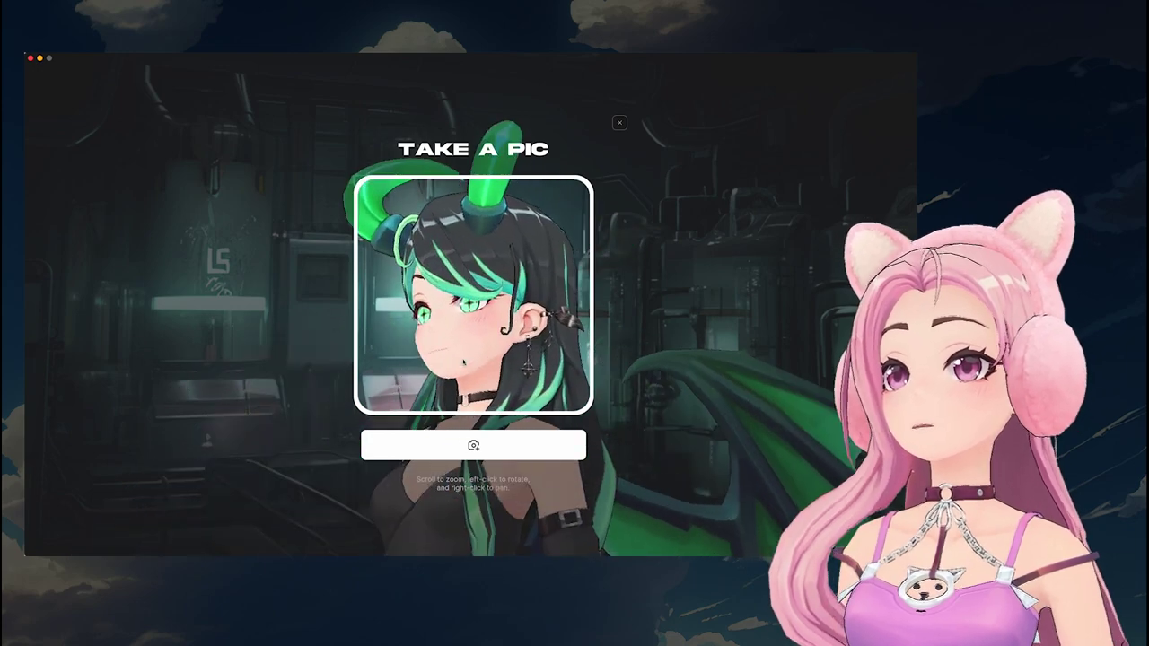
scroll(463, 362, "down", 3)
left_click(521, 455)
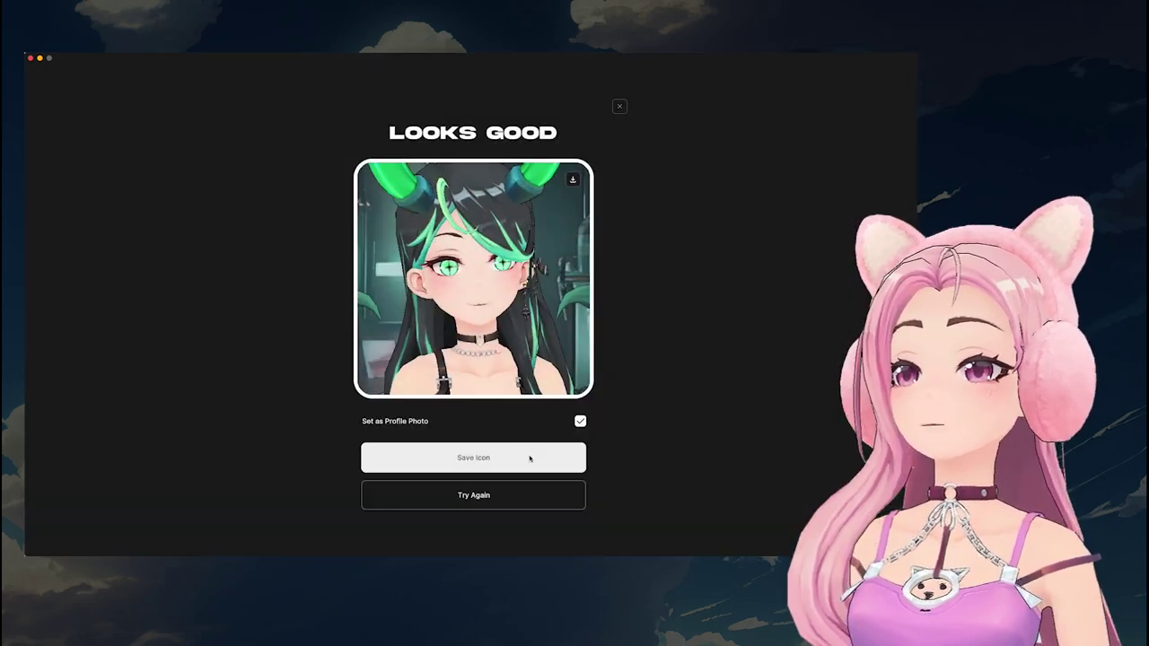
left_click(526, 456)
left_click(882, 137)
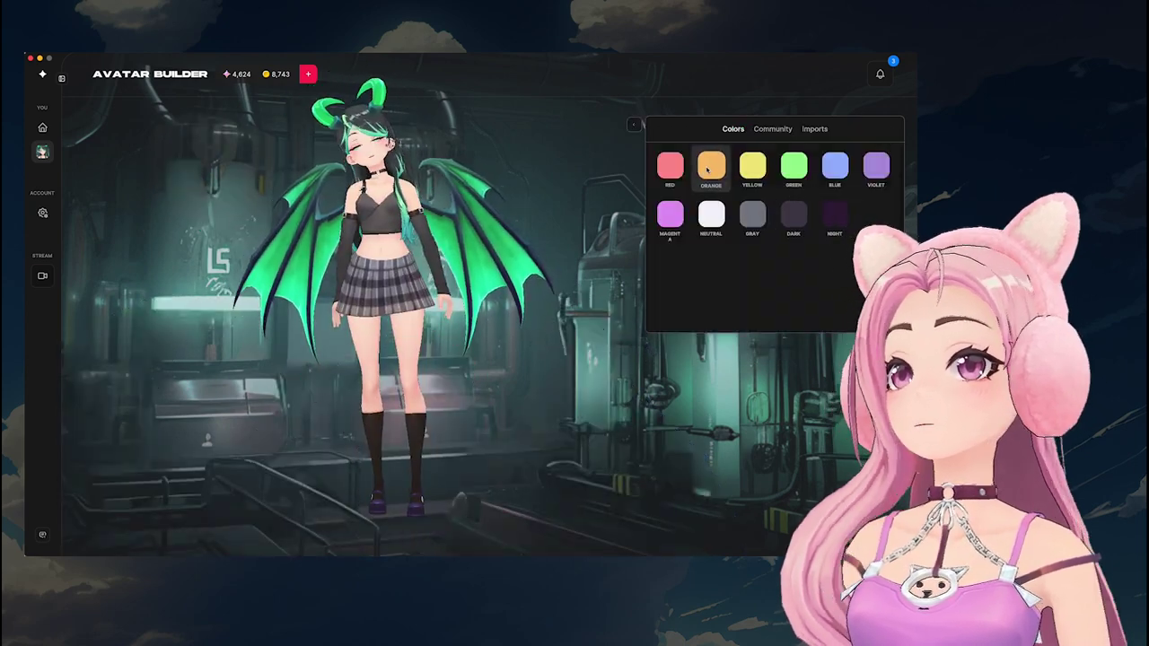
Try the Orange, Gray, Dark, Night and Green solid colour backgrounds.
left_click(773, 130)
left_click(732, 129)
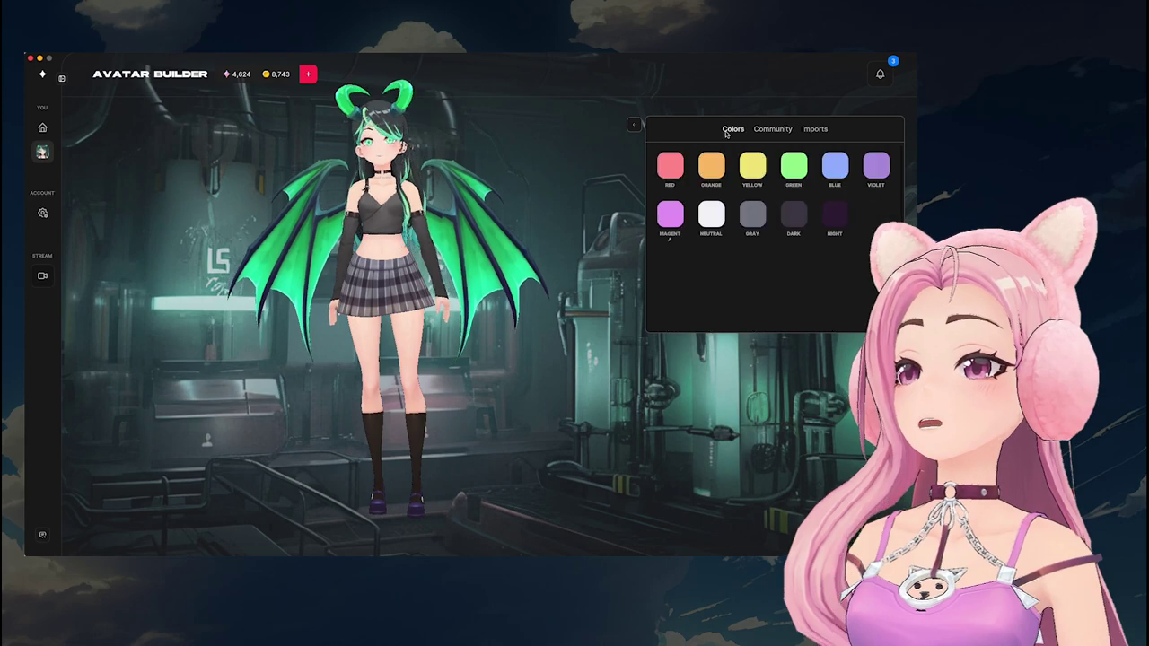
left_click(713, 169)
left_click(752, 217)
left_click(793, 215)
left_click(834, 215)
left_click(794, 167)
Set the background to the sunny park scene from the Community backgrounds.
left_click(774, 130)
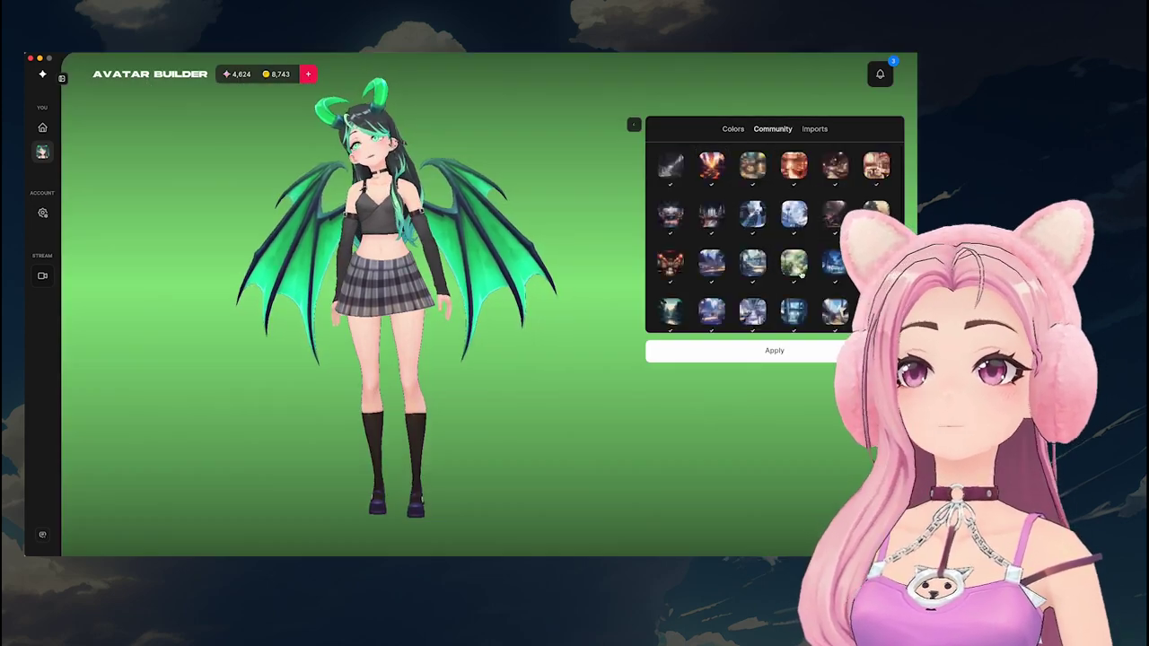
left_click(756, 266)
scroll(757, 262, "down", 2)
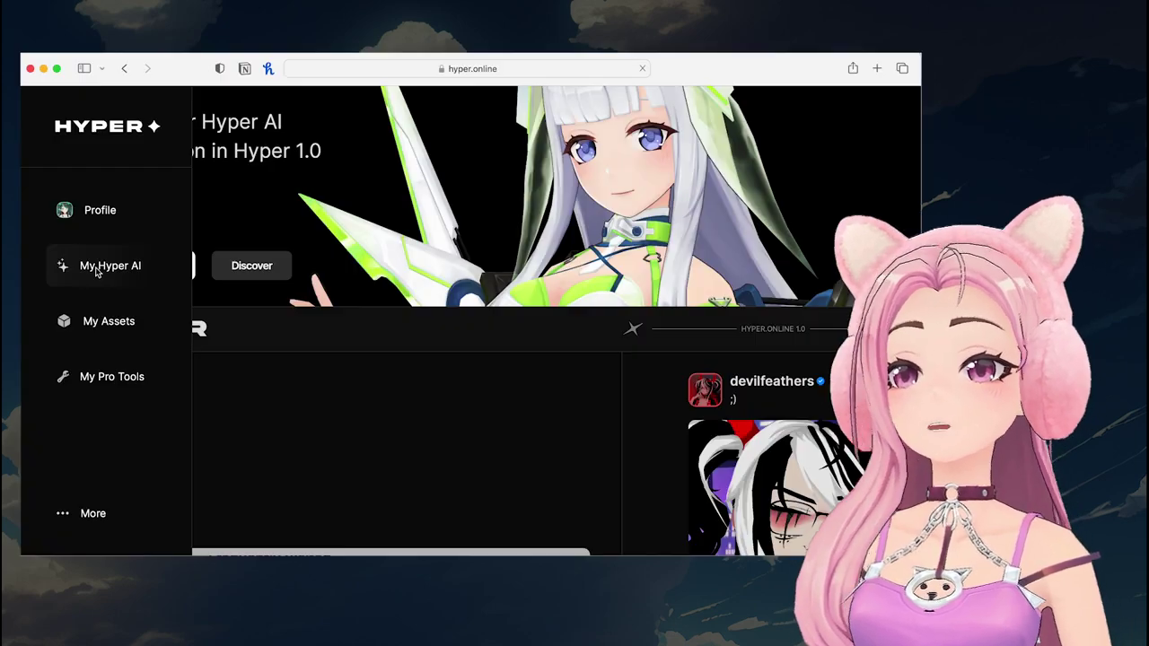
Upload IMG_9057.jpg to the Backgrounds section of My Assets.
left_click(59, 329)
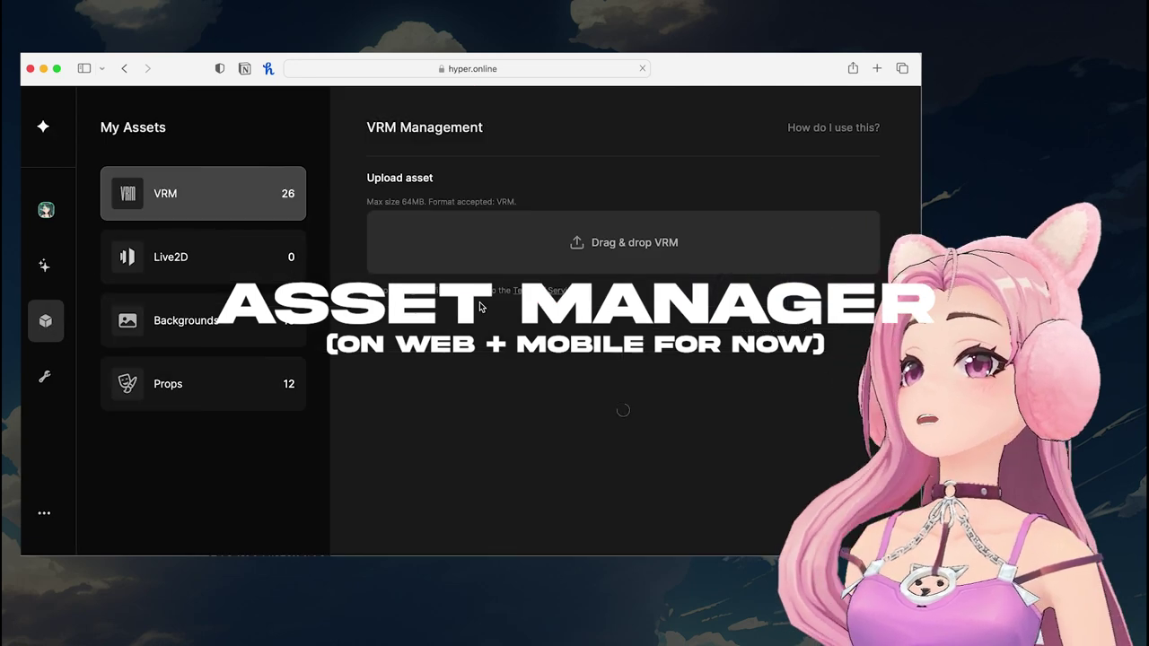
left_click(269, 384)
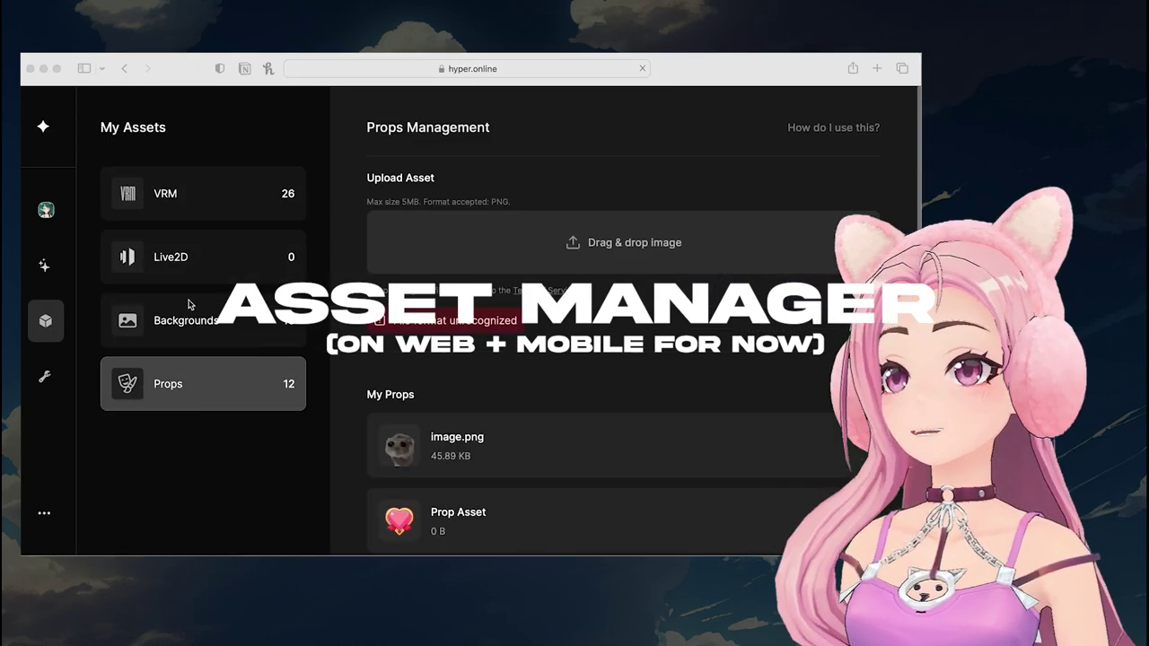
left_click(166, 328)
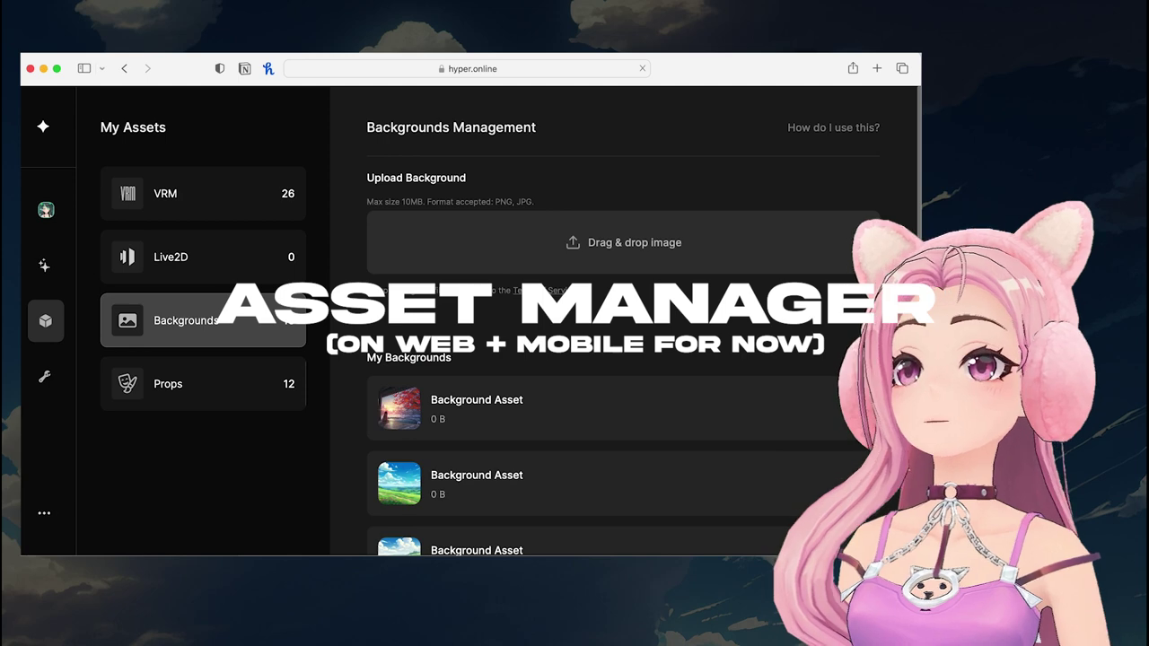
left_click_drag(716, 254, 653, 242)
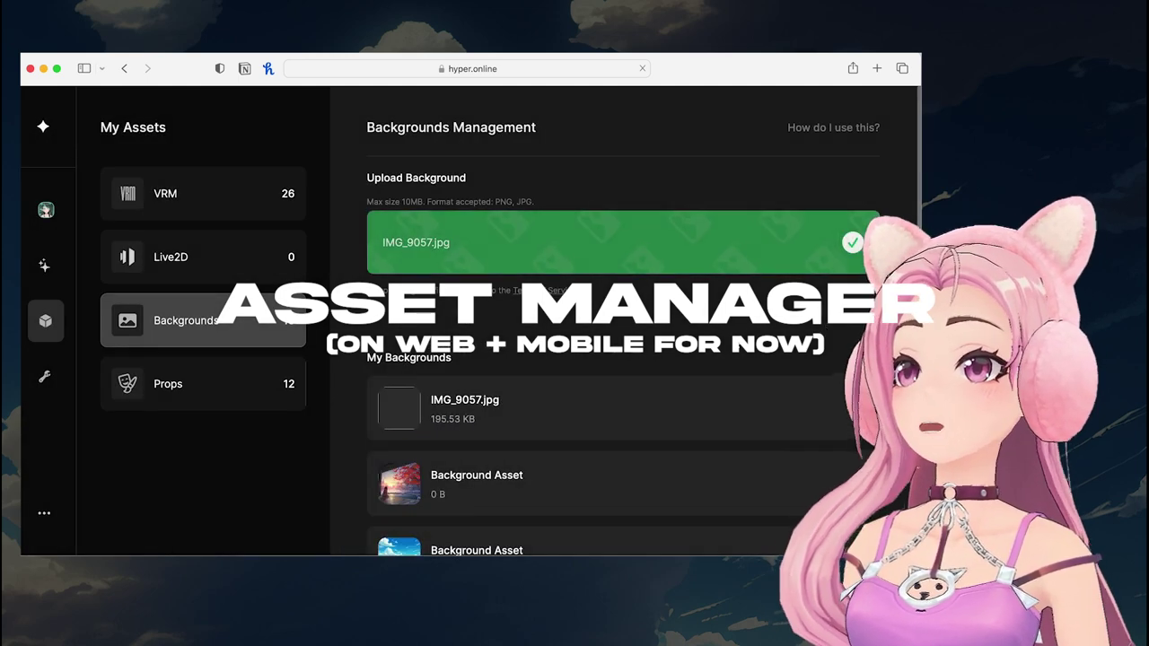
scroll(751, 262, "down", 10)
Preview the uploaded sky background twice, closing the preview each time.
left_click(750, 260)
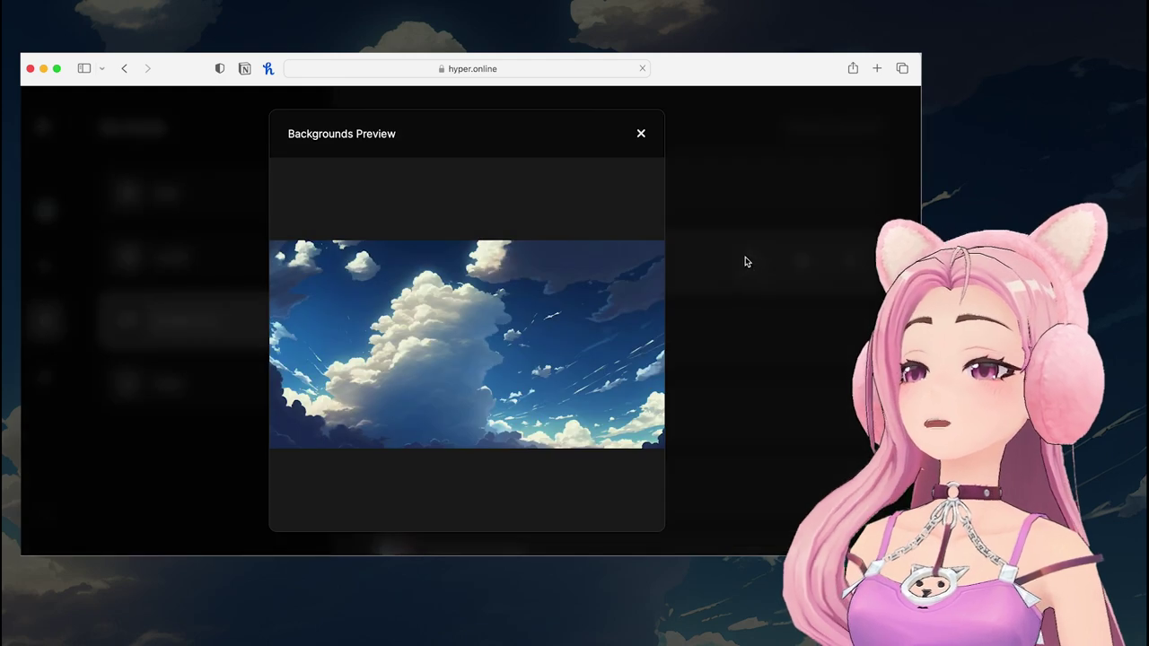
left_click(806, 191)
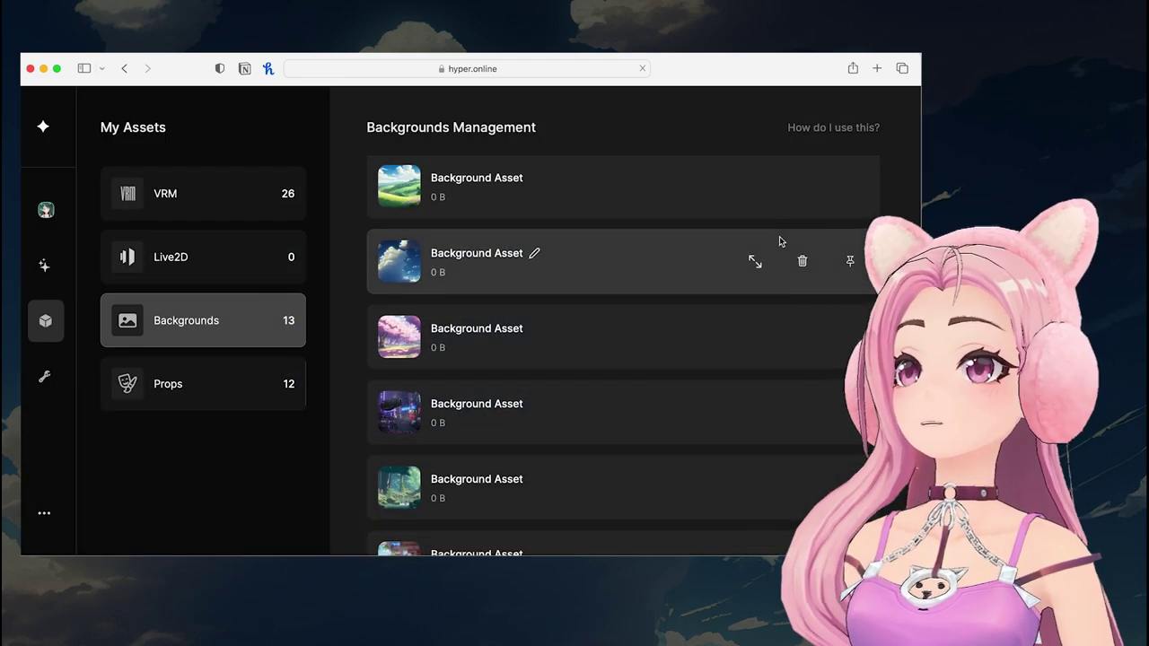
left_click(756, 259)
left_click(720, 174)
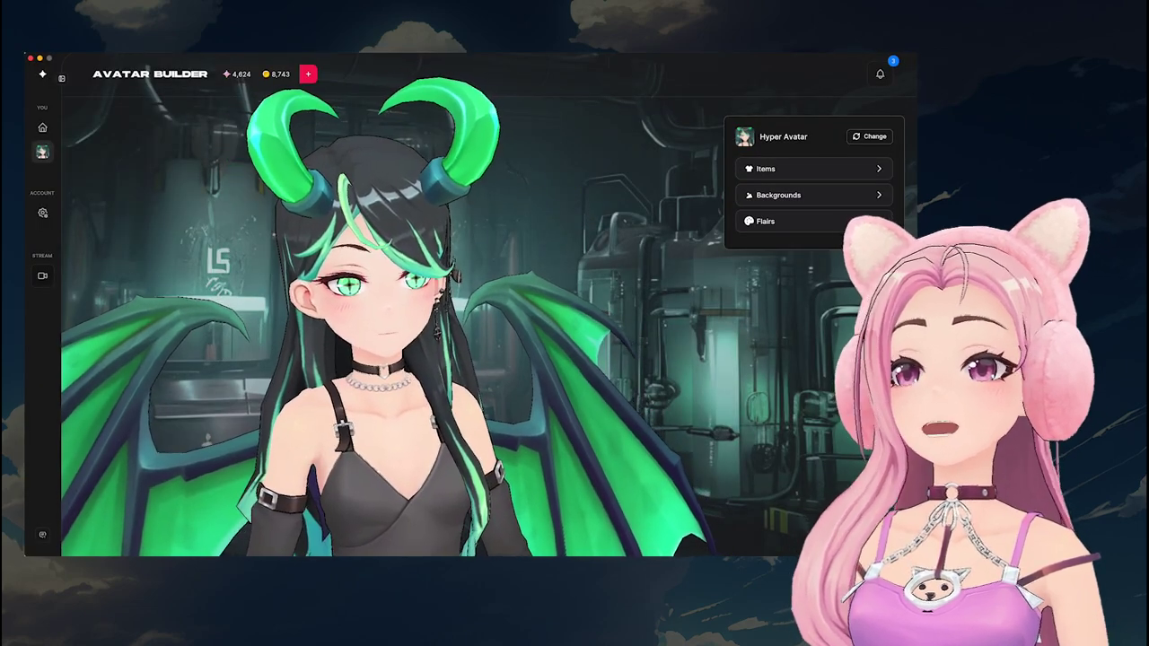
Apply the chosen flair colour and save the avatar changes.
left_click(763, 221)
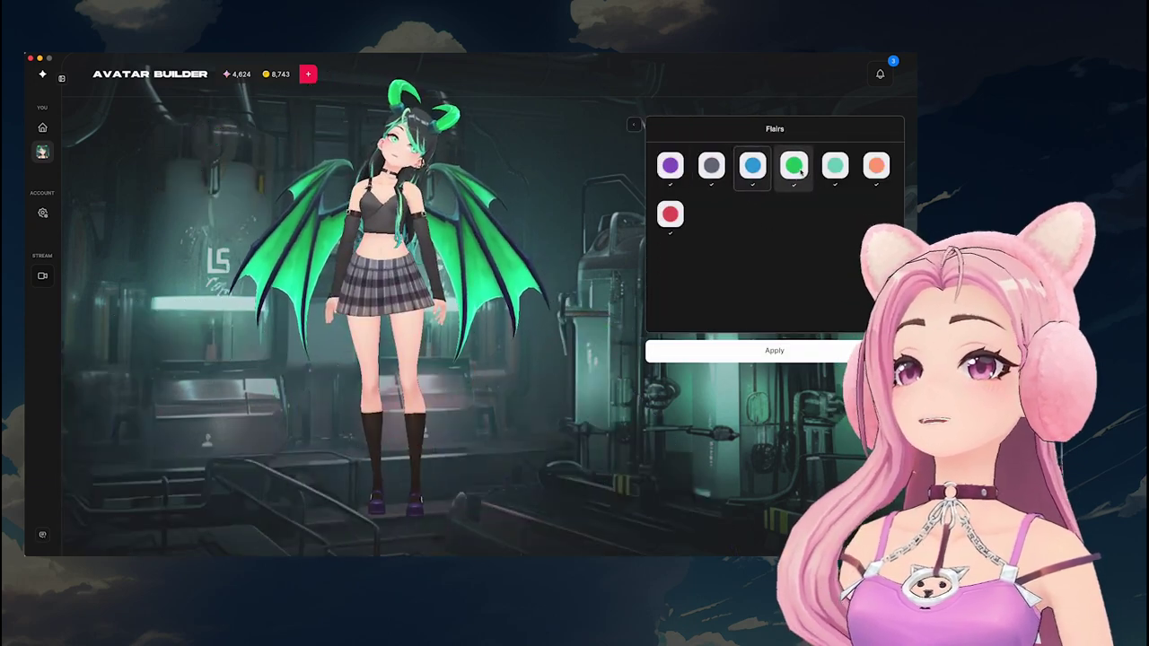
left_click(795, 349)
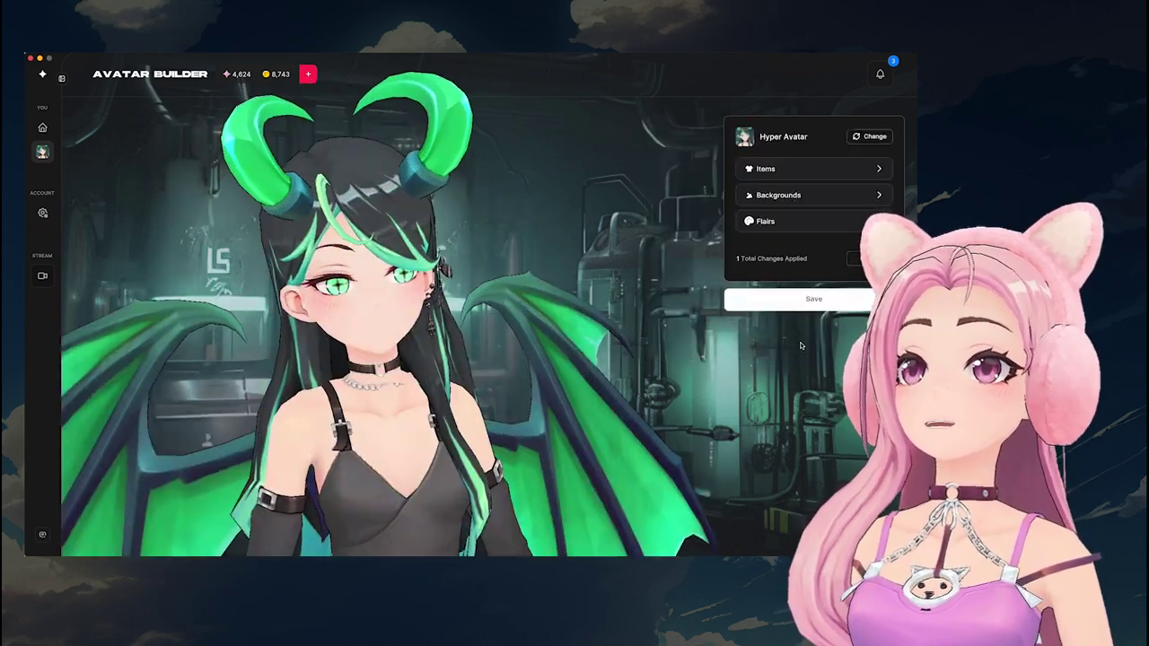
left_click(803, 297)
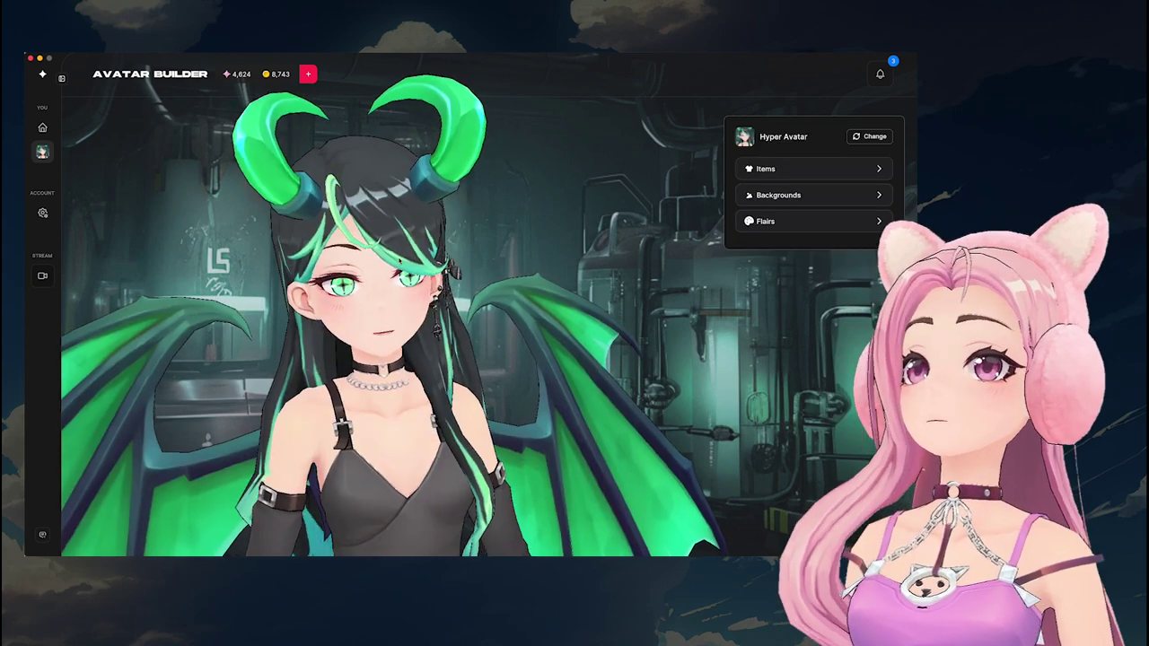
left_click(42, 214)
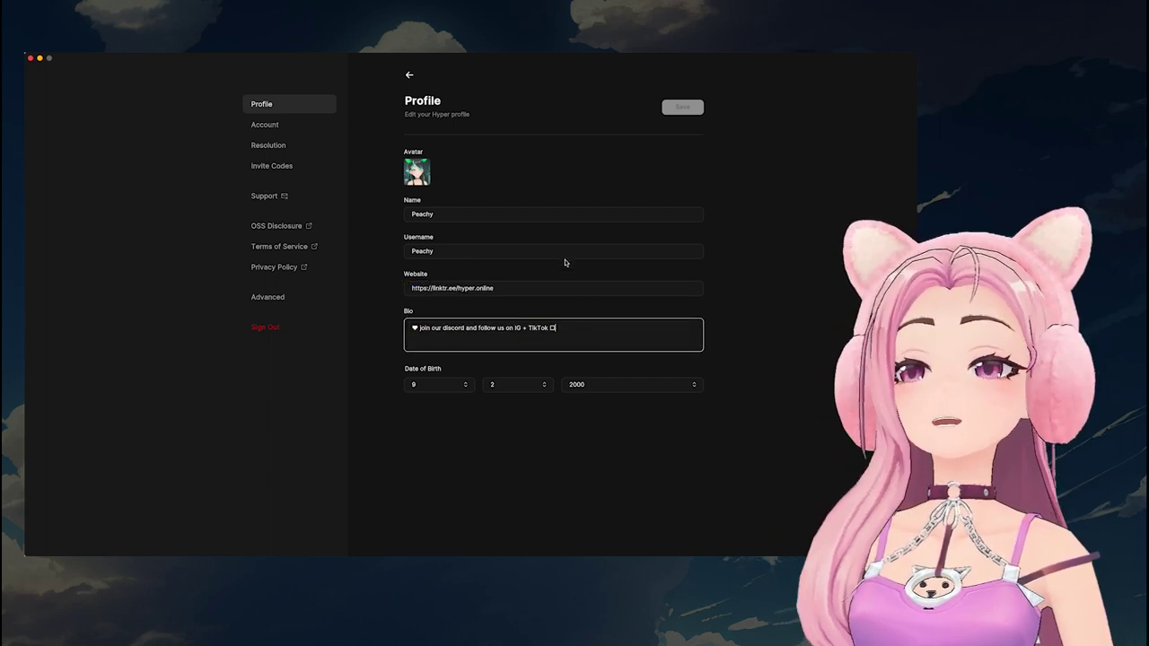
Check the stream resolution list and keep it at 1920x1080.
left_click(287, 144)
left_click(489, 168)
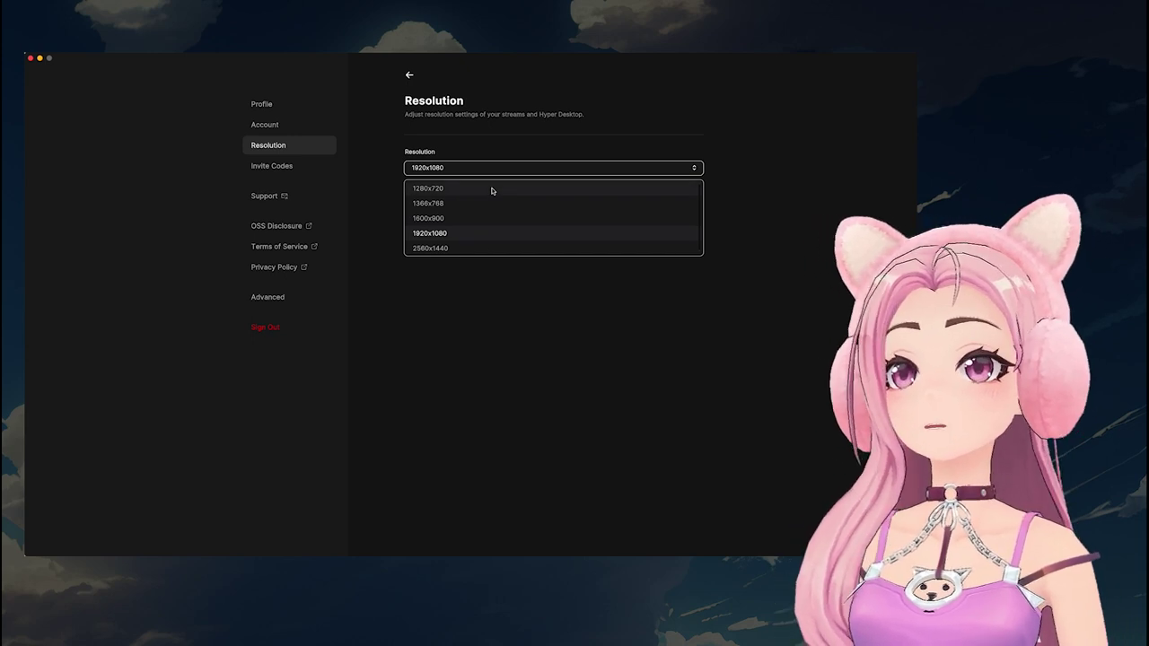
left_click(440, 349)
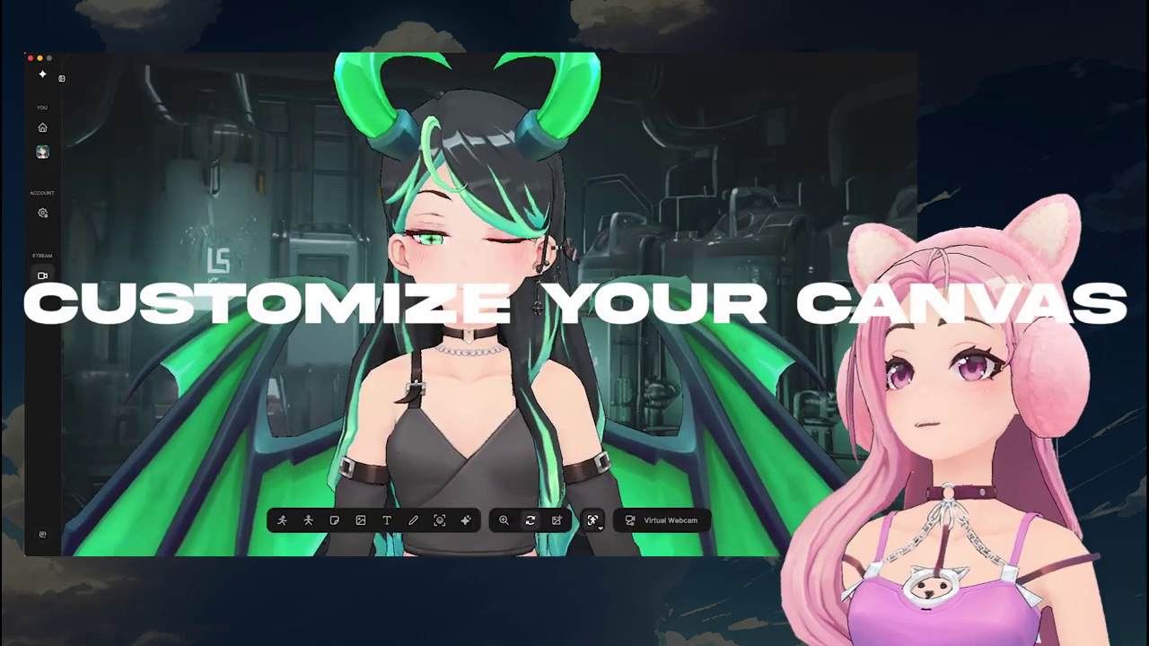
Zoom in, turn the demon avatar to face the camera, and pan up to frame her closer.
left_click(493, 515)
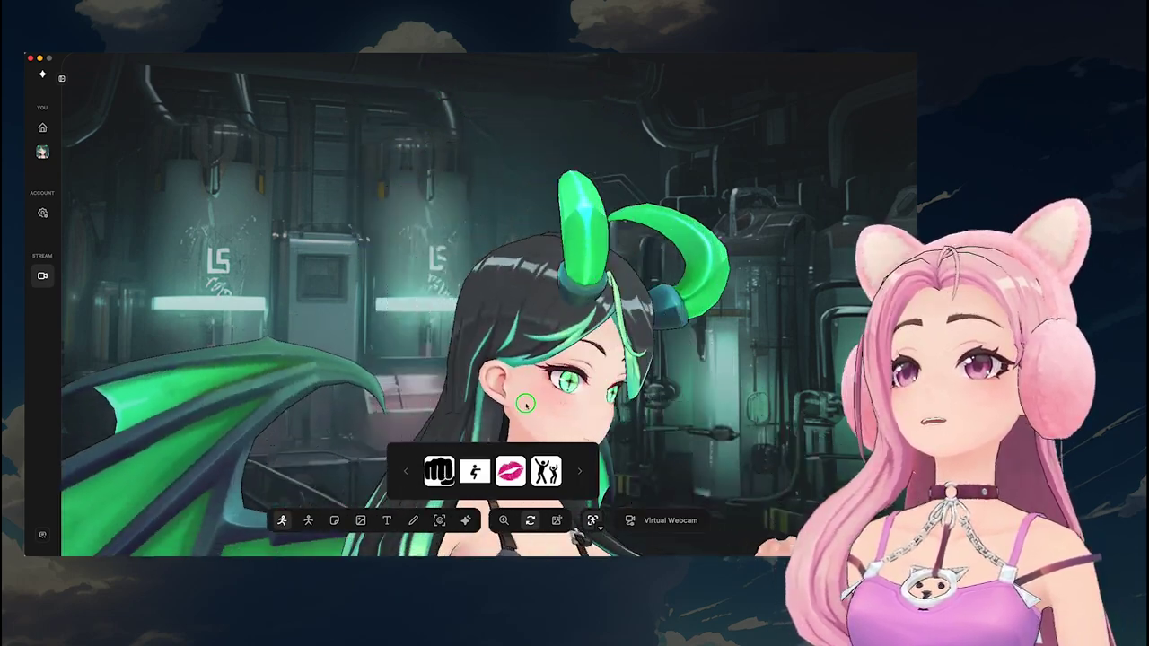
left_click_drag(526, 405, 502, 235)
left_click_drag(583, 210, 583, 135)
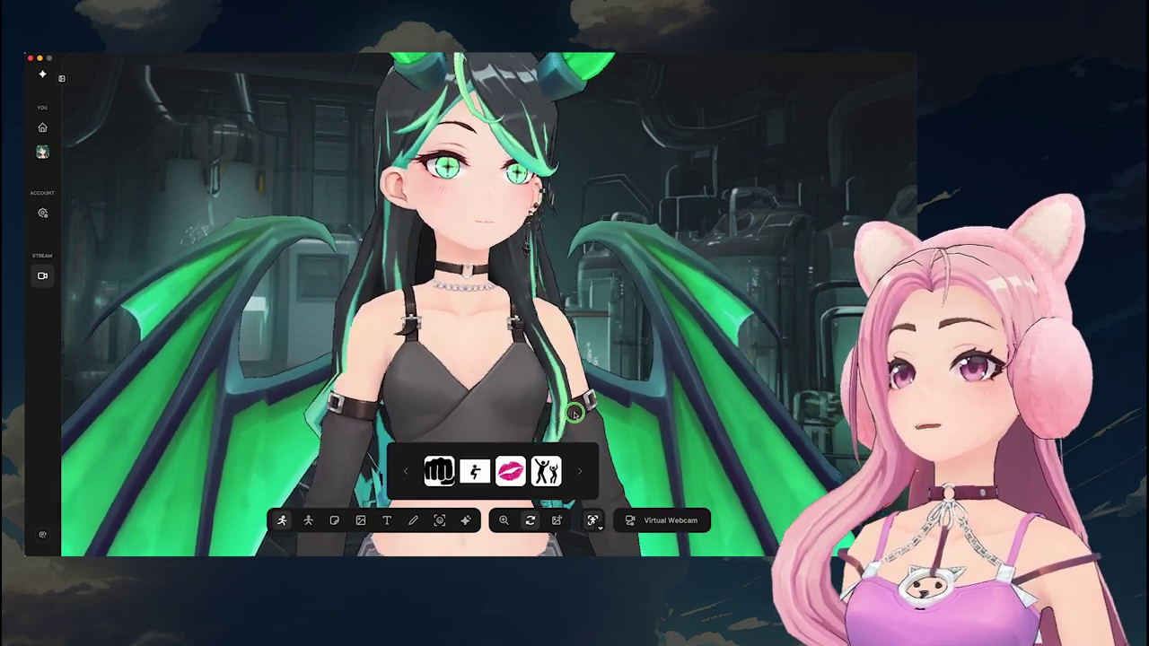
scroll(438, 474, "up", 2)
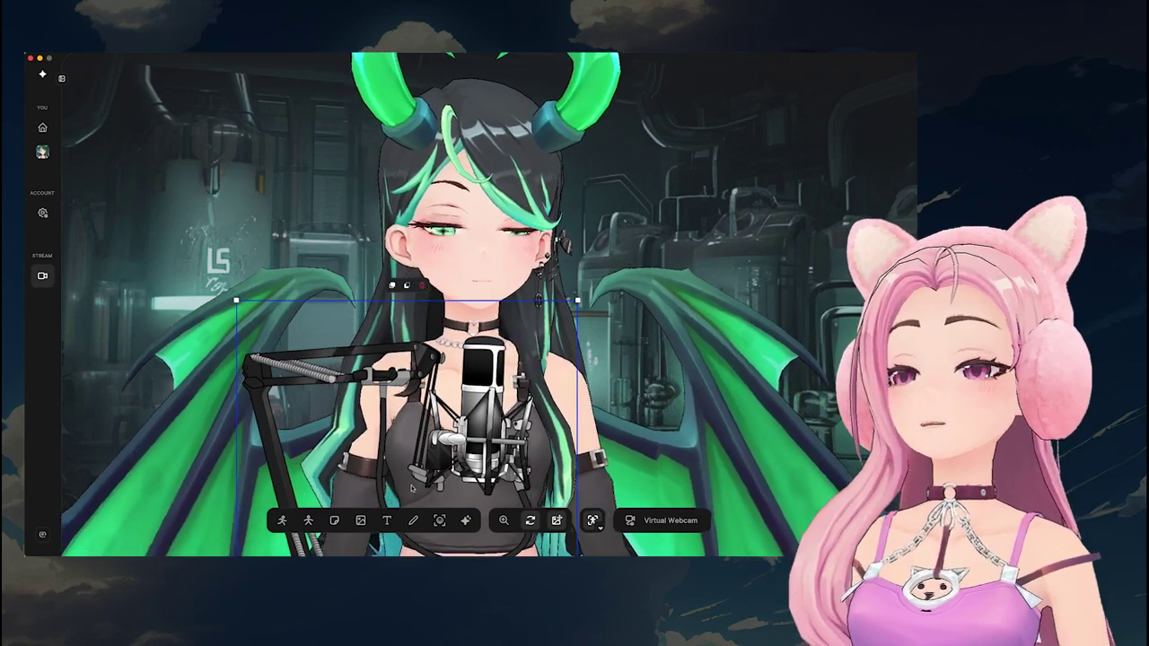
Insert the two-avatar picture, move it up-right behind the demon avatar, and shrink it.
left_click(359, 521)
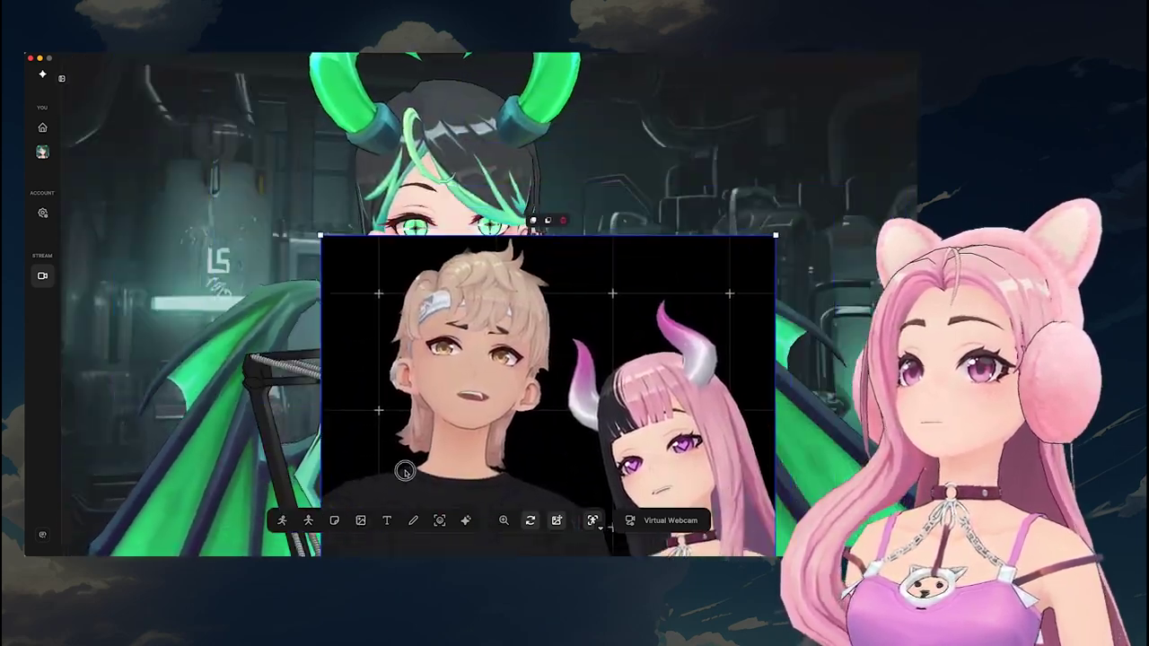
left_click_drag(405, 473, 560, 329)
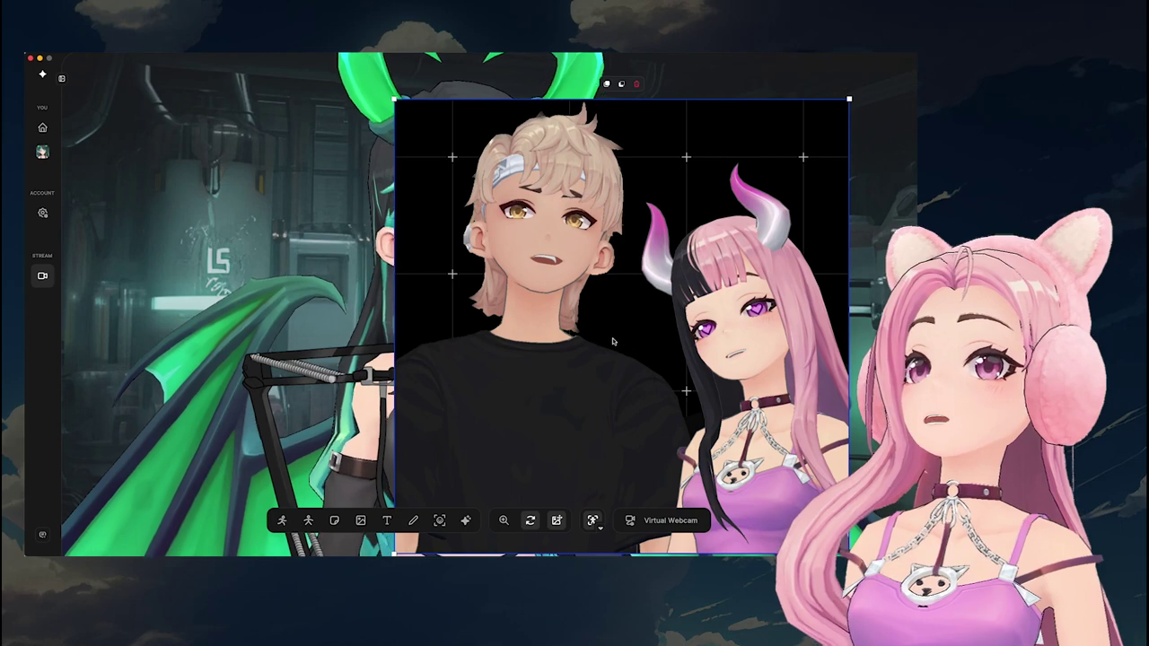
left_click(621, 85)
left_click_drag(850, 99, 865, 136)
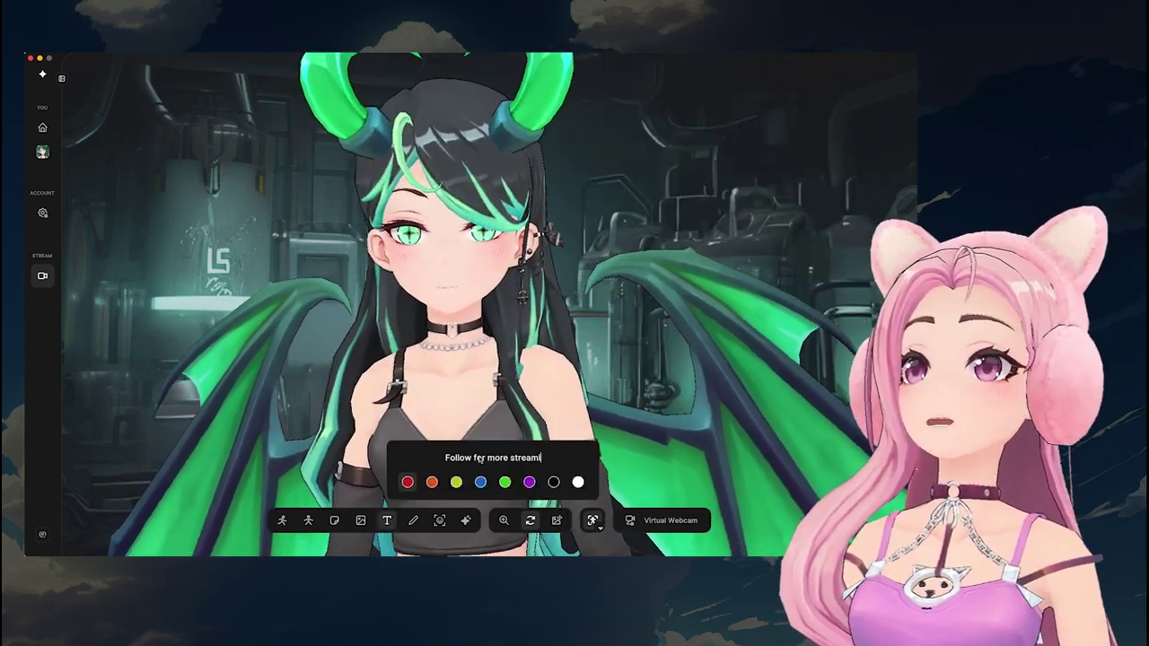
Finish the 'Follow for more streaming tips!' label and place it beside the avatar's head.
type("ing tips!")
key("Return")
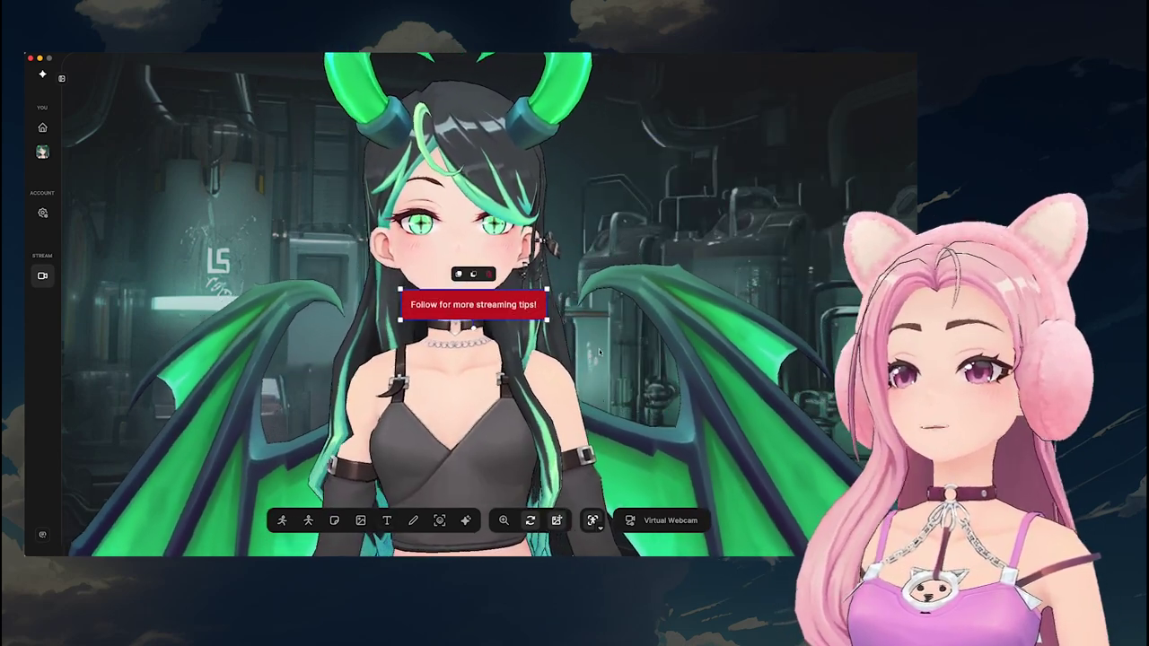
left_click_drag(484, 307, 718, 169)
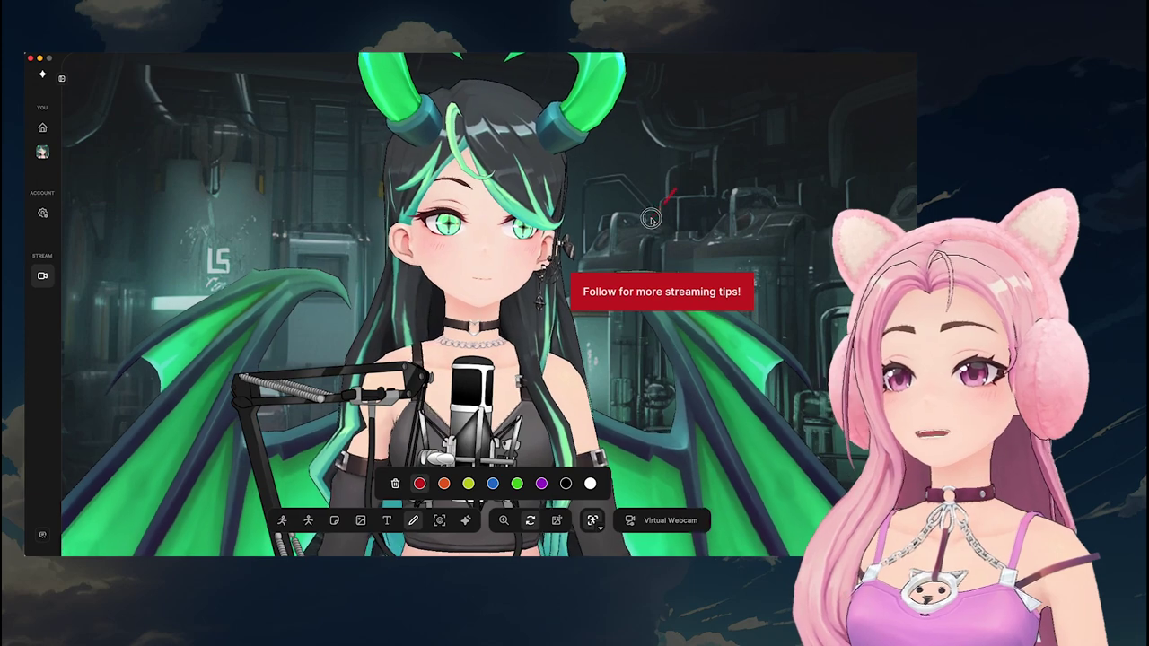
Draw a red arrow at the machinery, a wing stroke and loops around the left tank, then erase them all.
left_click_drag(648, 221, 815, 166)
mouse_move(261, 311)
left_mouse_down()
mouse_move(321, 308)
mouse_move(217, 344)
left_mouse_up()
mouse_move(133, 168)
left_mouse_down()
mouse_move(149, 155)
mouse_move(211, 238)
mouse_move(244, 218)
left_mouse_up()
left_click_drag(190, 282, 150, 229)
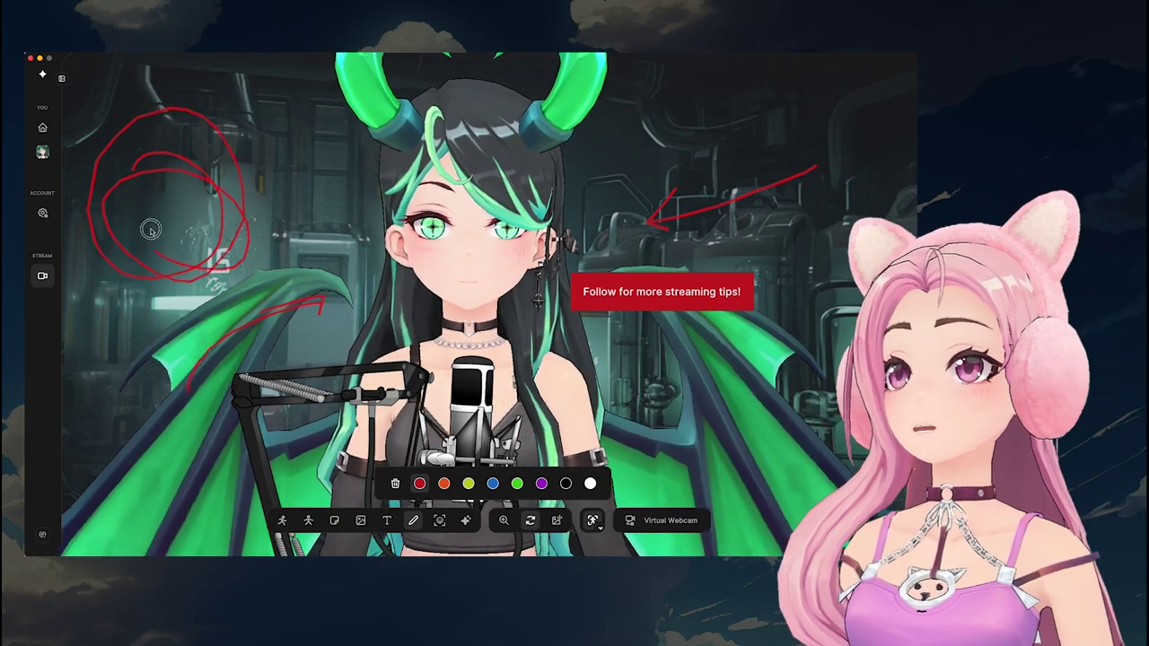
left_click(395, 485)
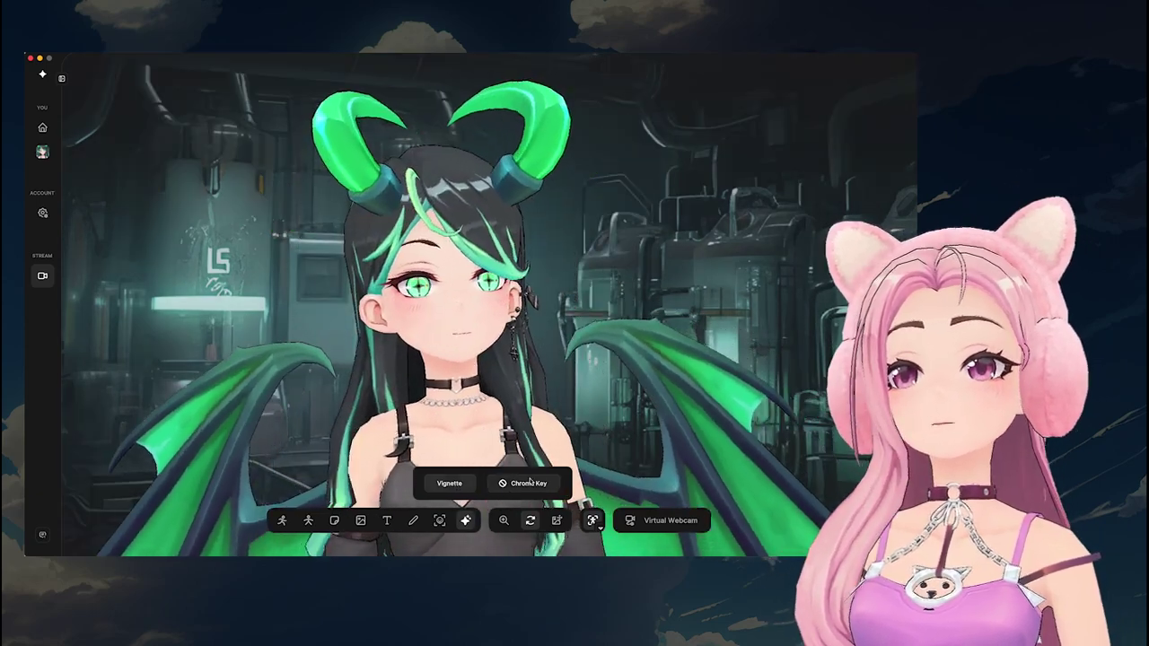
Cycle the chroma-key backdrop through green, blue, magenta and off, then back to green and blue.
left_click(527, 484)
left_click(527, 485)
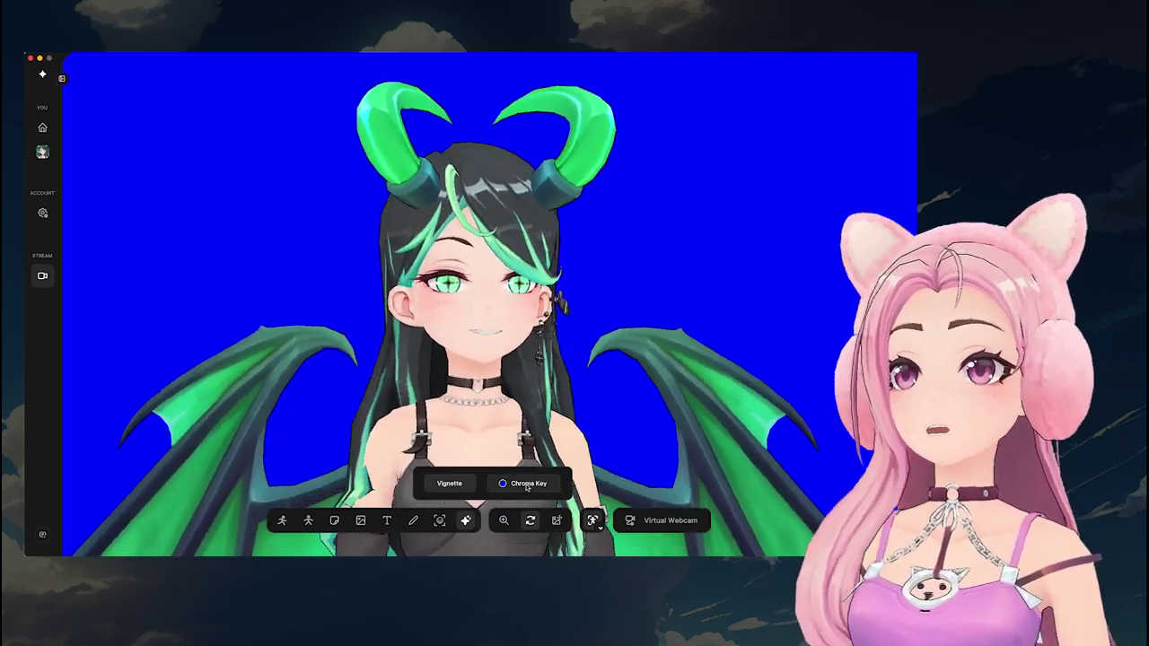
left_click(527, 484)
left_click(527, 485)
left_click(527, 485)
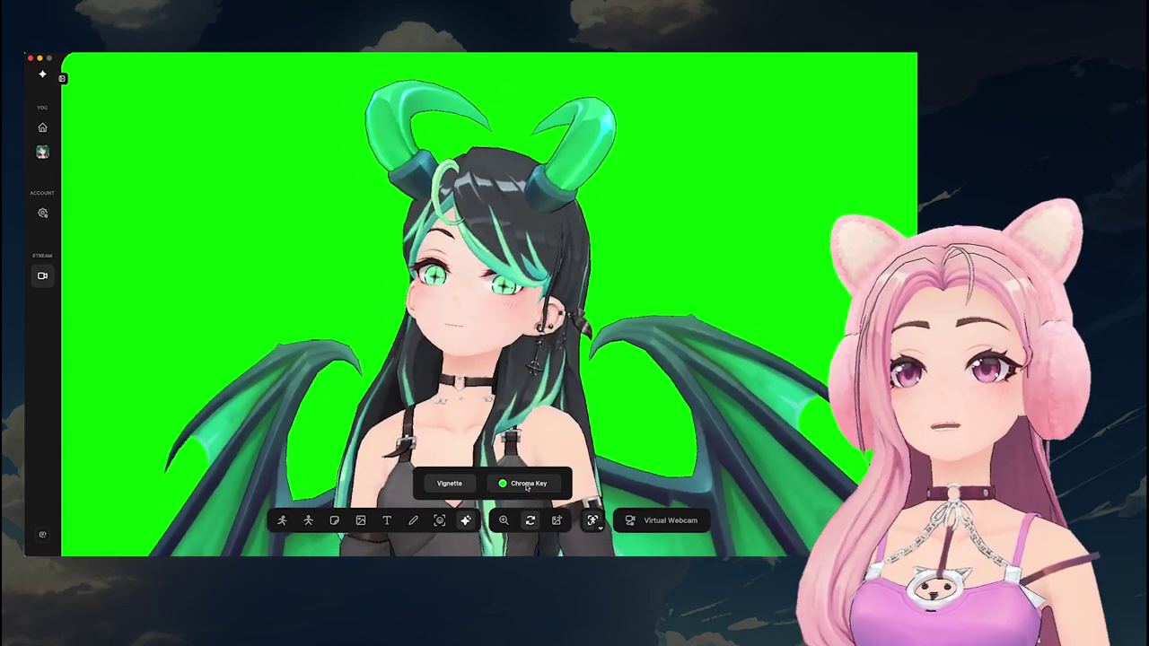
left_click(527, 485)
Nudge the zoom slider, then cycle the backdrop through magenta back to the industrial scene.
mouse_move(492, 485)
left_mouse_down()
mouse_move(569, 485)
mouse_move(480, 488)
left_mouse_up()
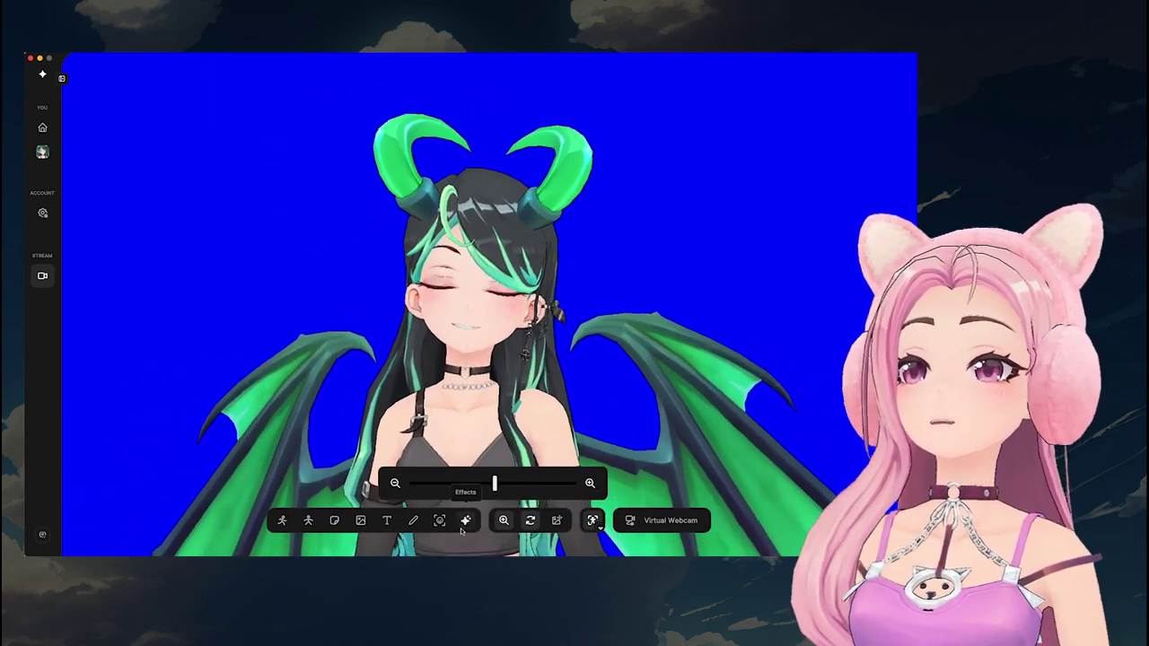
left_click(464, 523)
left_click(512, 489)
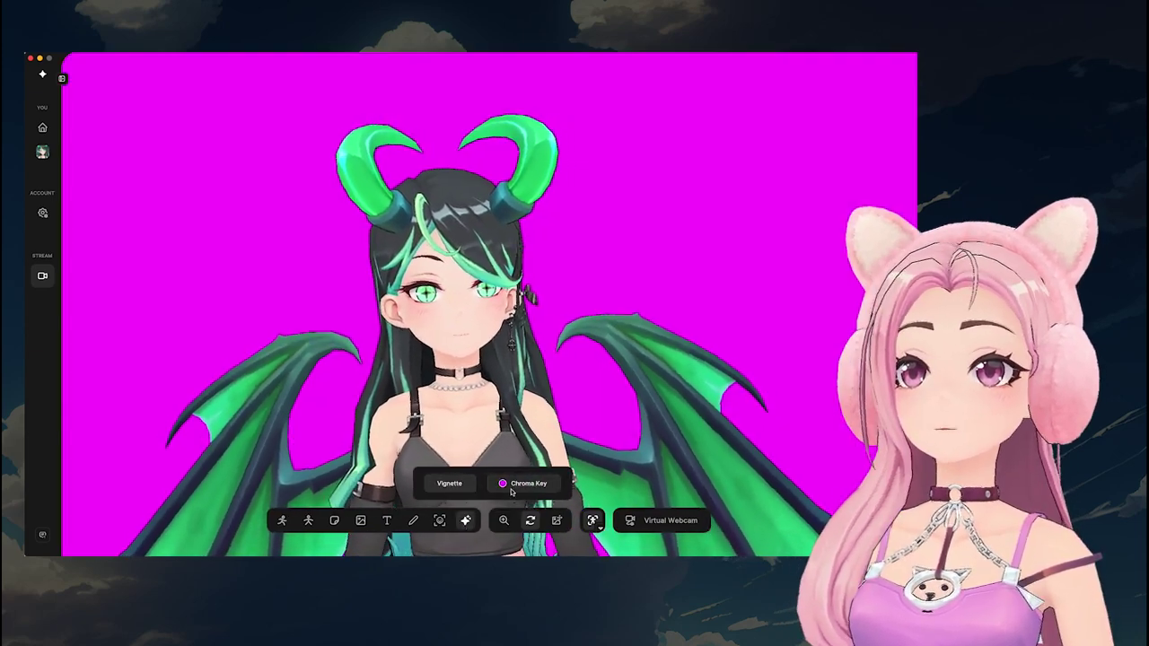
left_click(512, 490)
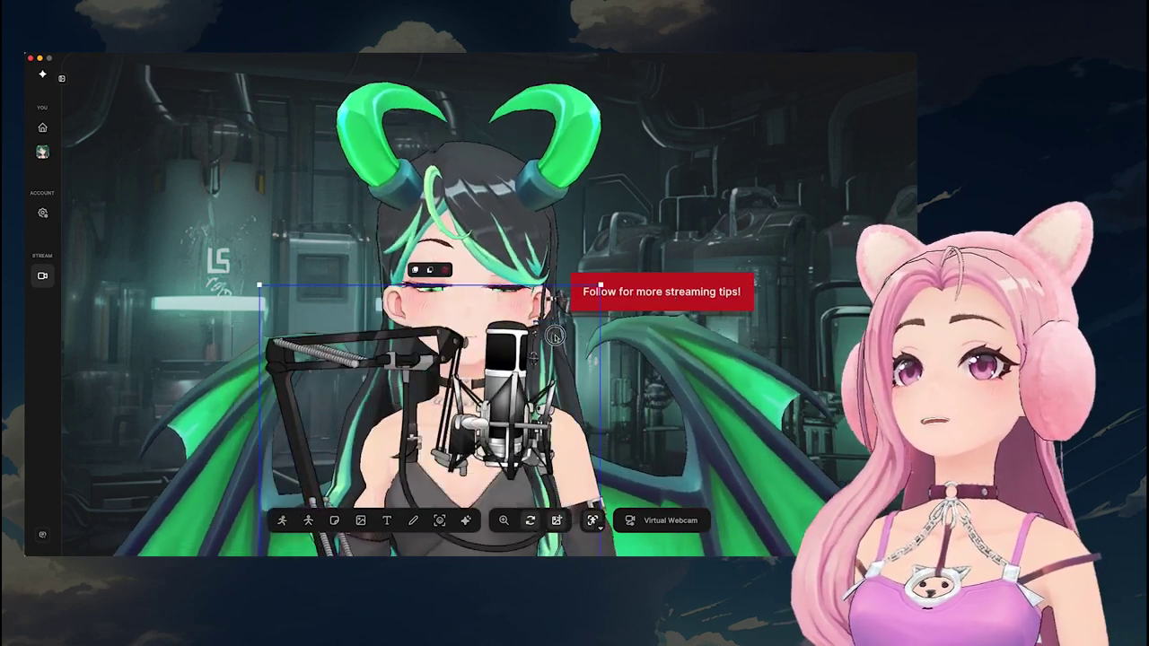
Move the red banner up-left, then enable iPhone Camera face and hand tracking in motion capture.
left_click_drag(674, 287, 619, 248)
left_click(534, 395)
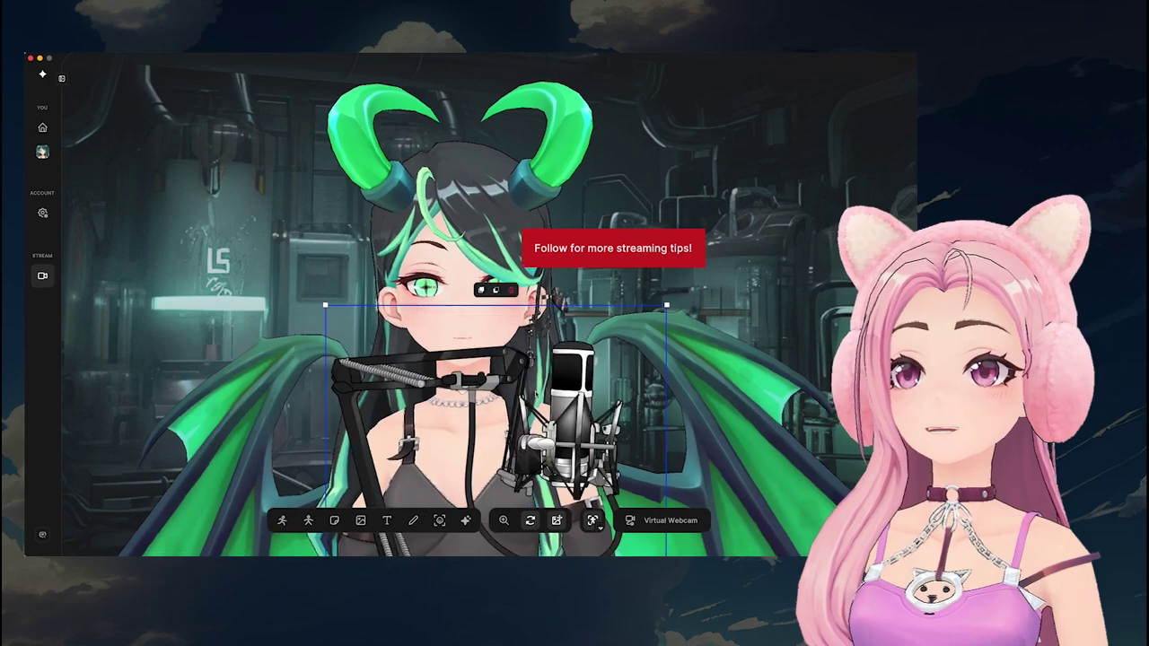
left_click(593, 523)
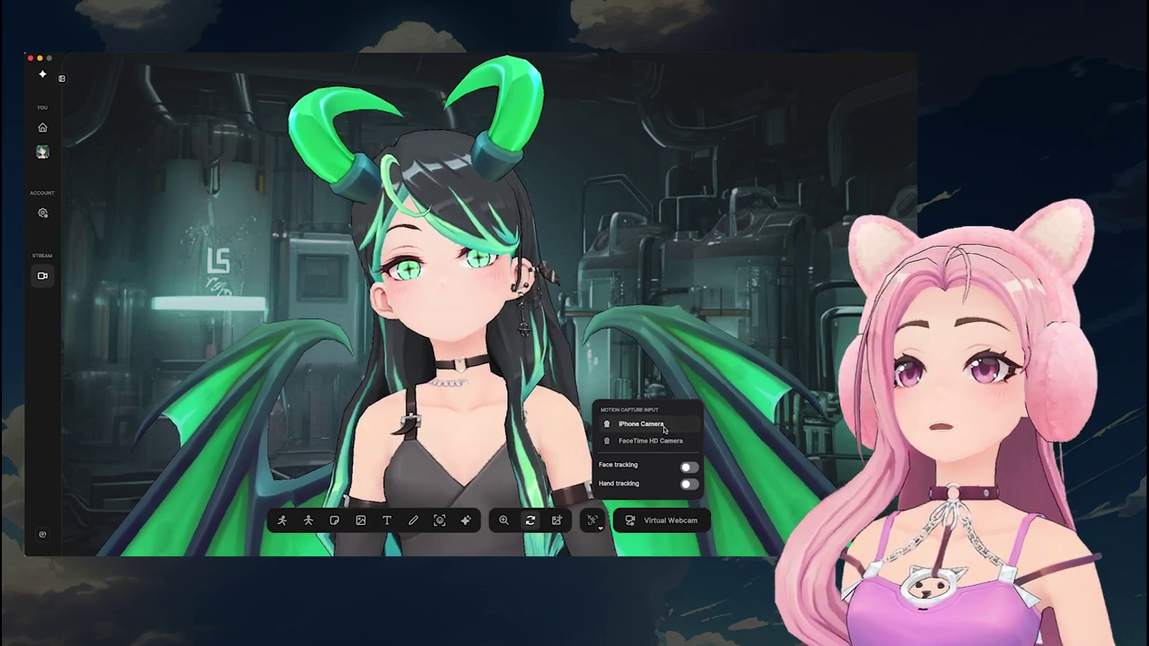
left_click(689, 468)
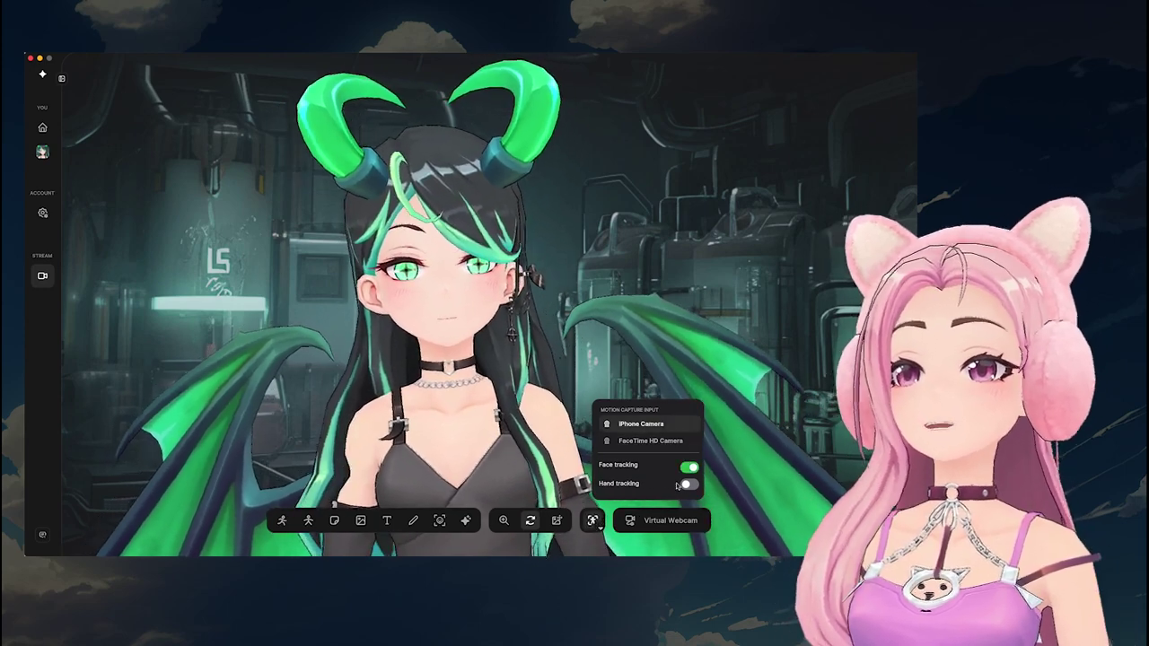
left_click(688, 485)
left_click(592, 521)
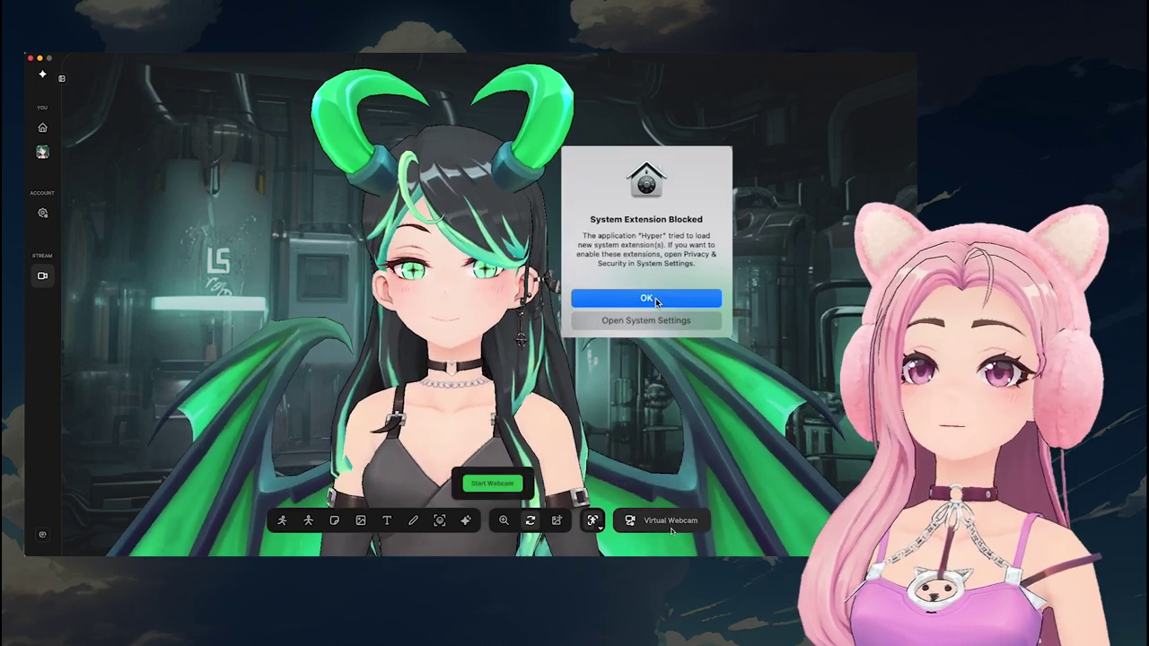
Dismiss the System Extension Blocked alert, then bring up OBS's list of source types.
left_click(647, 299)
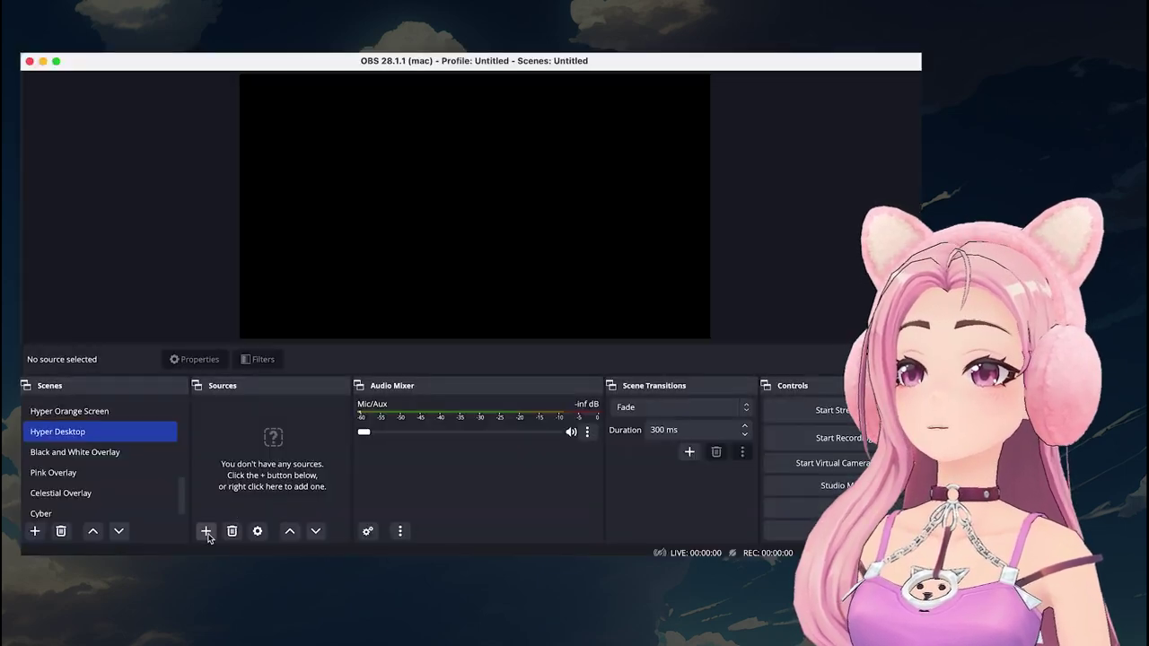
left_click(206, 532)
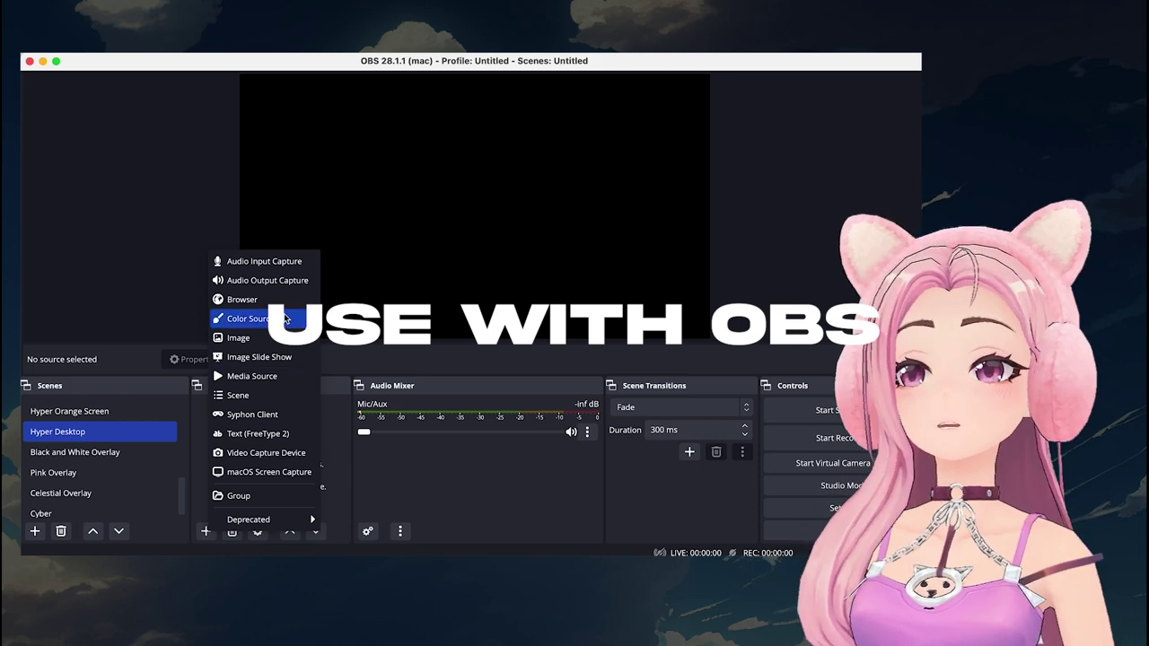
Add a 'Hyper Desktop App' video capture source on Hyper Camera, resized and moved to fill the preview.
left_click(261, 455)
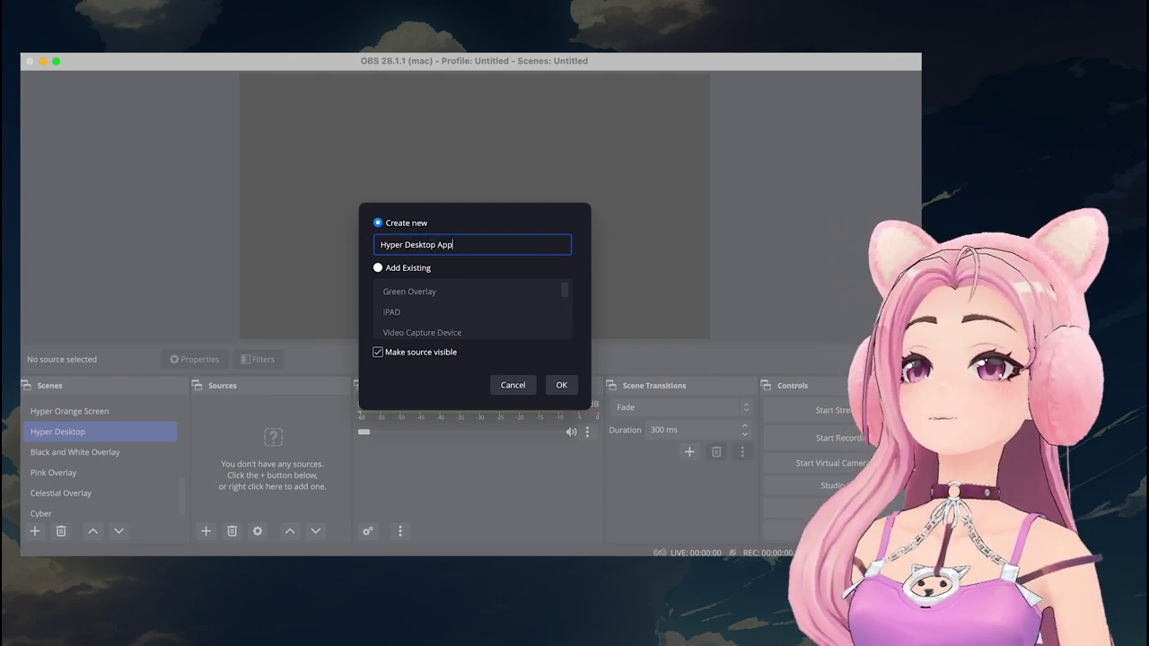
left_click(556, 386)
left_click(498, 312)
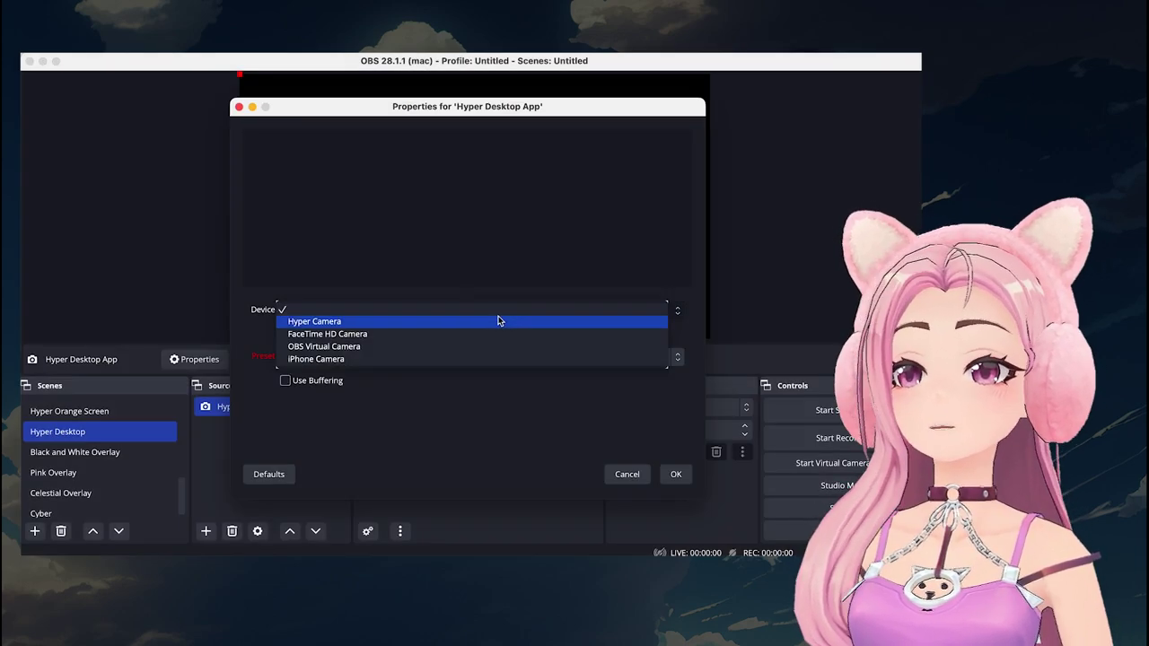
left_click(500, 321)
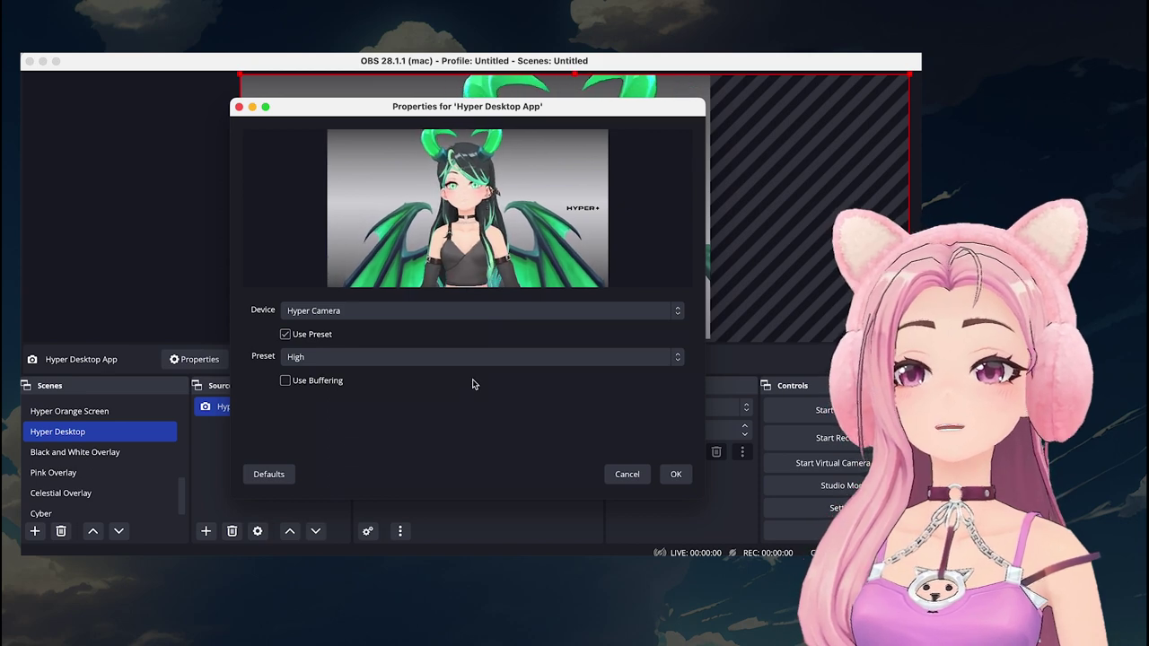
left_click(675, 475)
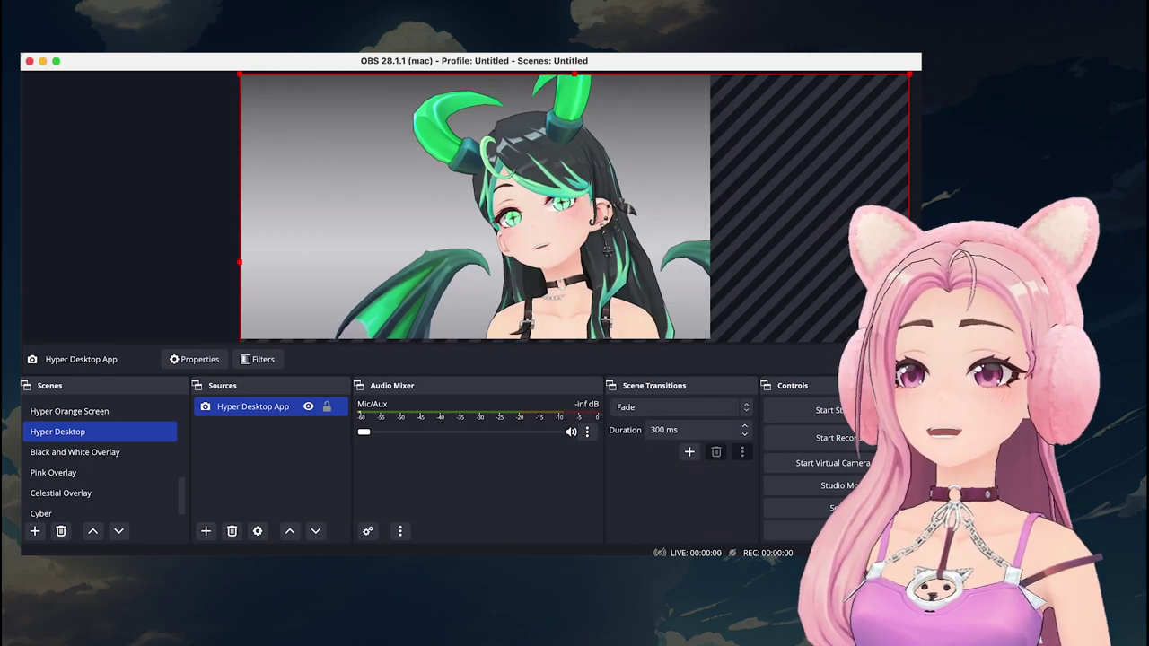
left_click_drag(909, 74, 713, 229)
left_click_drag(630, 240, 623, 131)
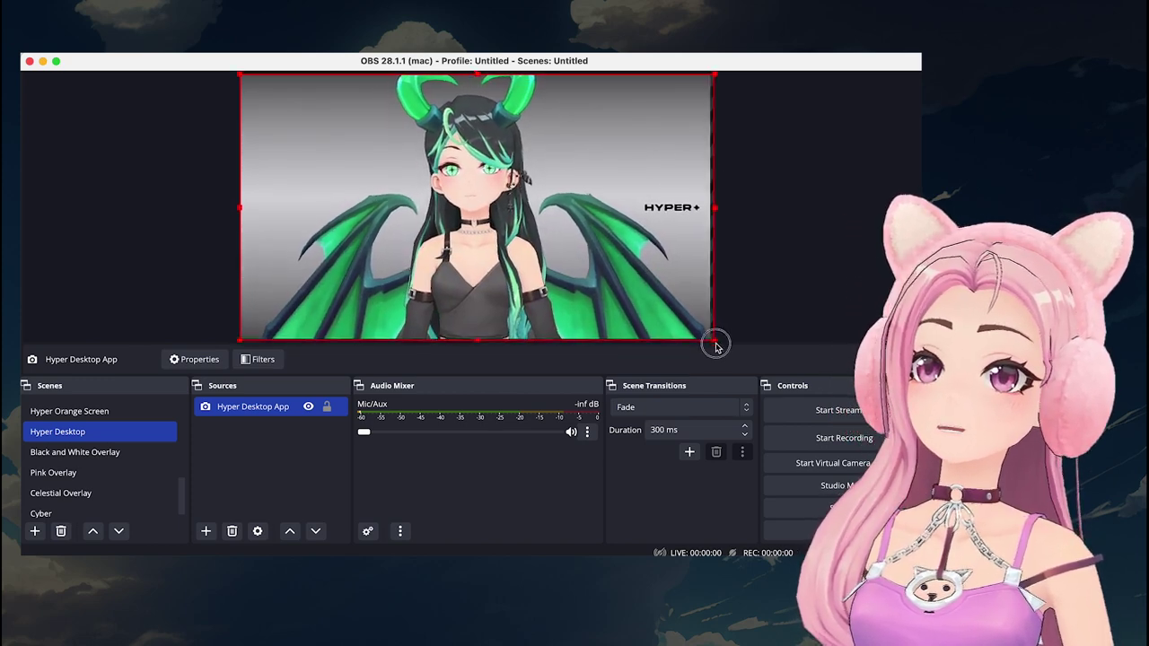